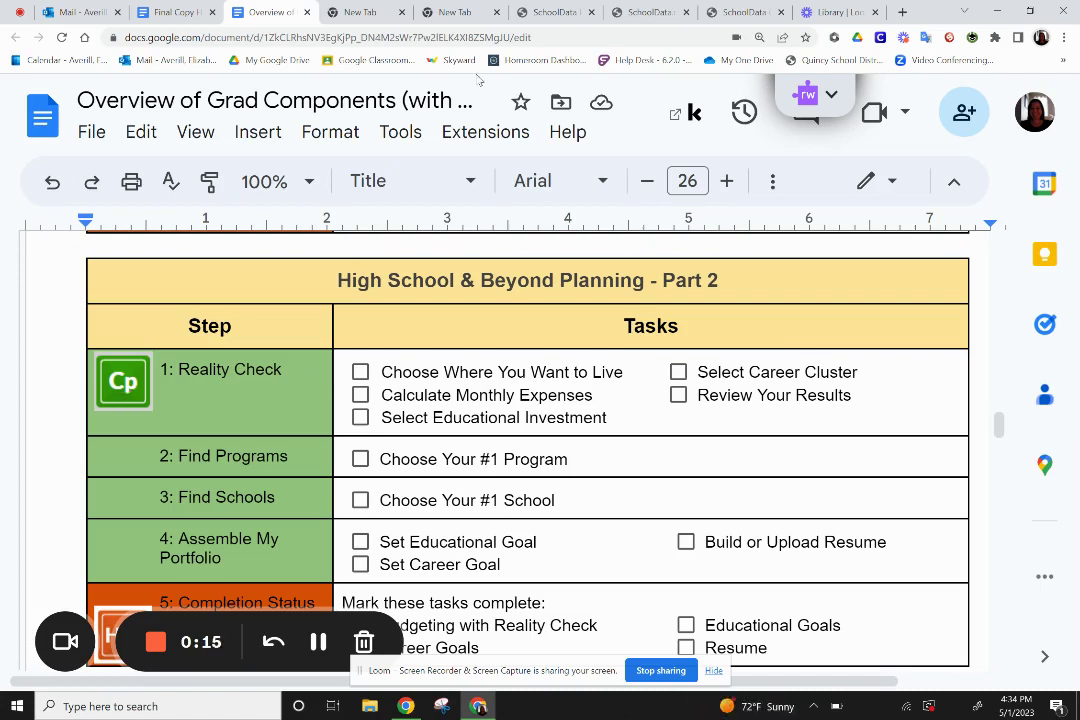
Step: Leave the Google Docs checklist for the empty new browser tab
left_click(368, 13)
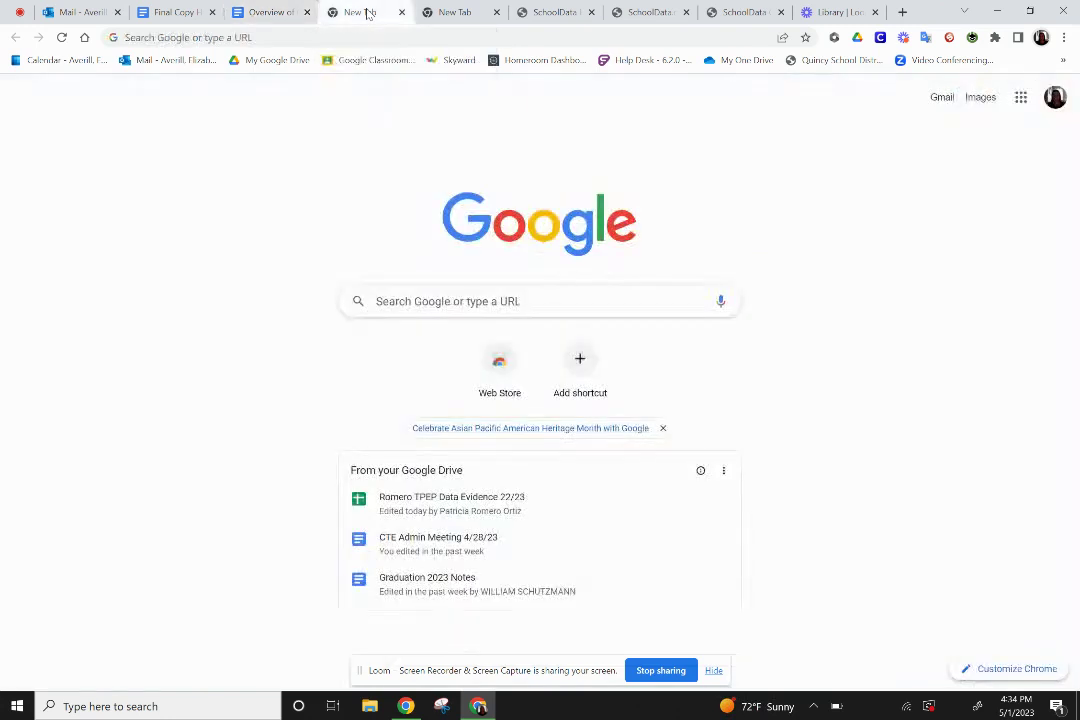
Step: Launch High School and Beyond from the Google apps menu and switch to its tab
left_click(1021, 100)
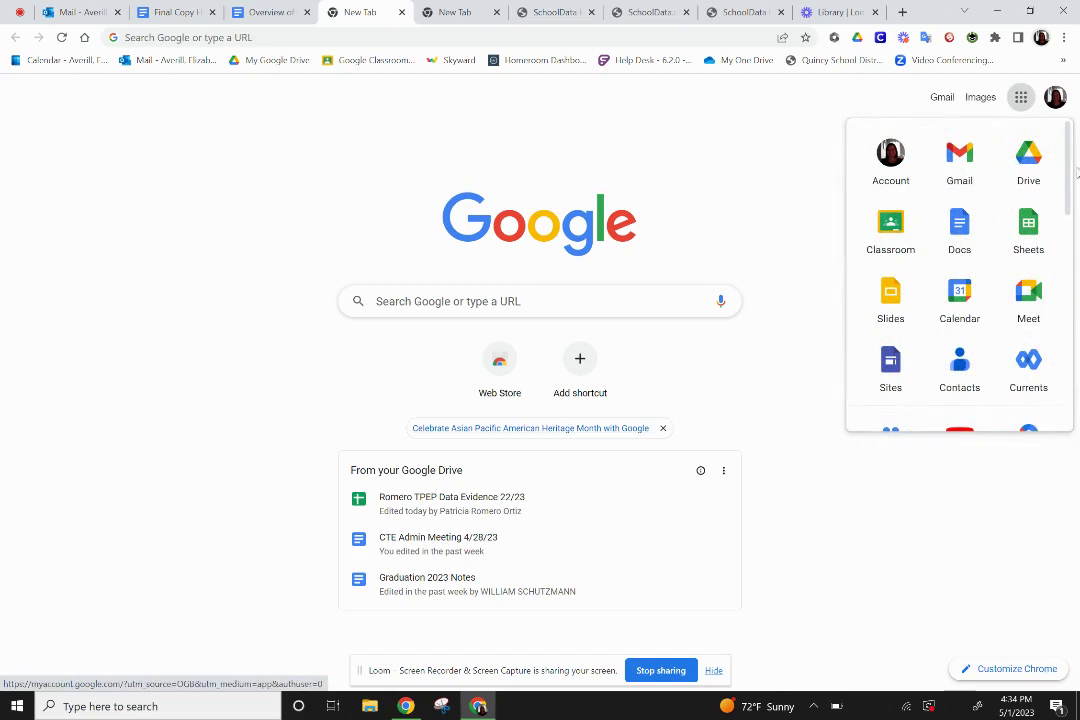
left_click_drag(1068, 175, 1078, 388)
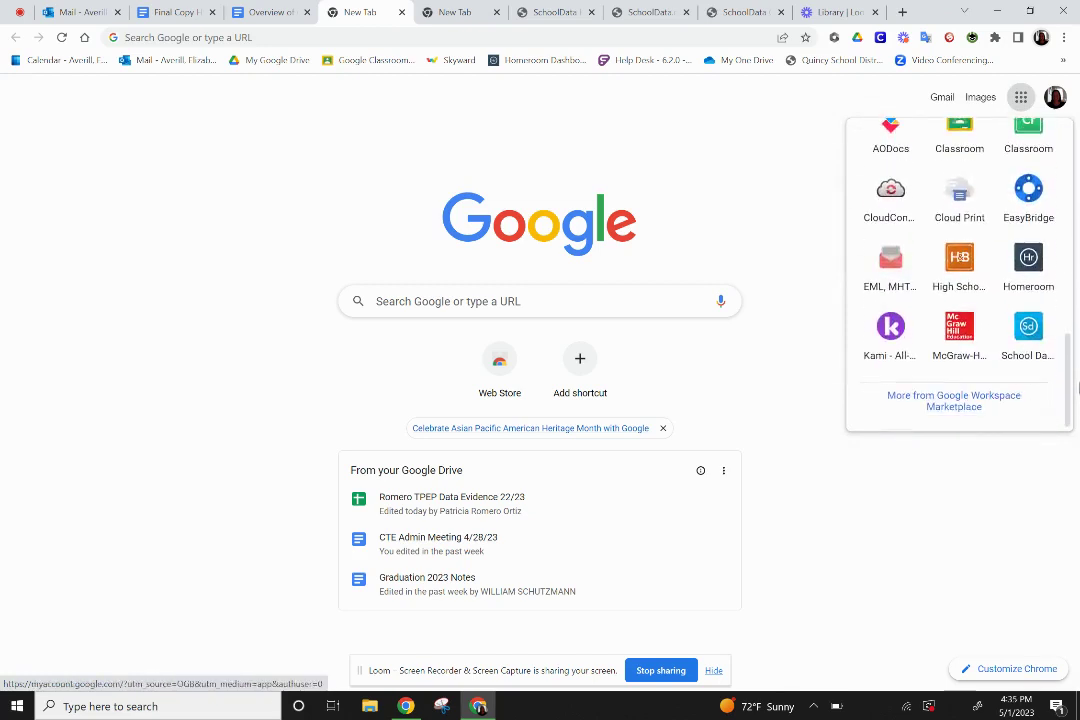
left_click(959, 262)
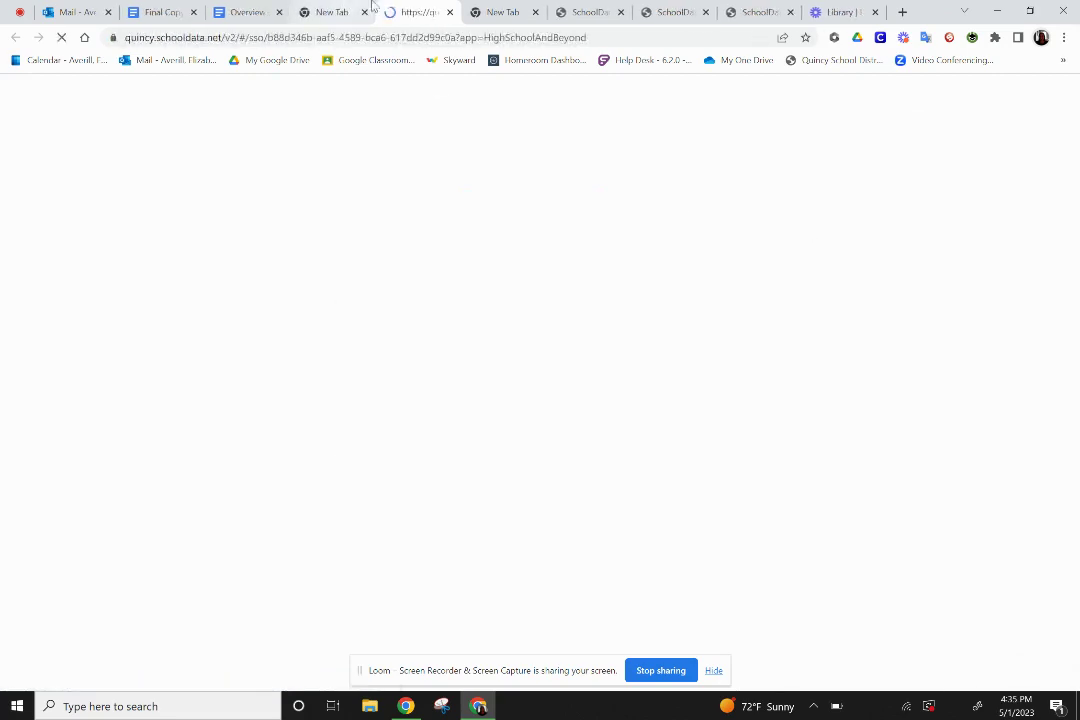
left_click(500, 12)
Step: Enter the Career Planner from the top-bar icon, landing on Step #1 Learn About Myself
left_click(580, 14)
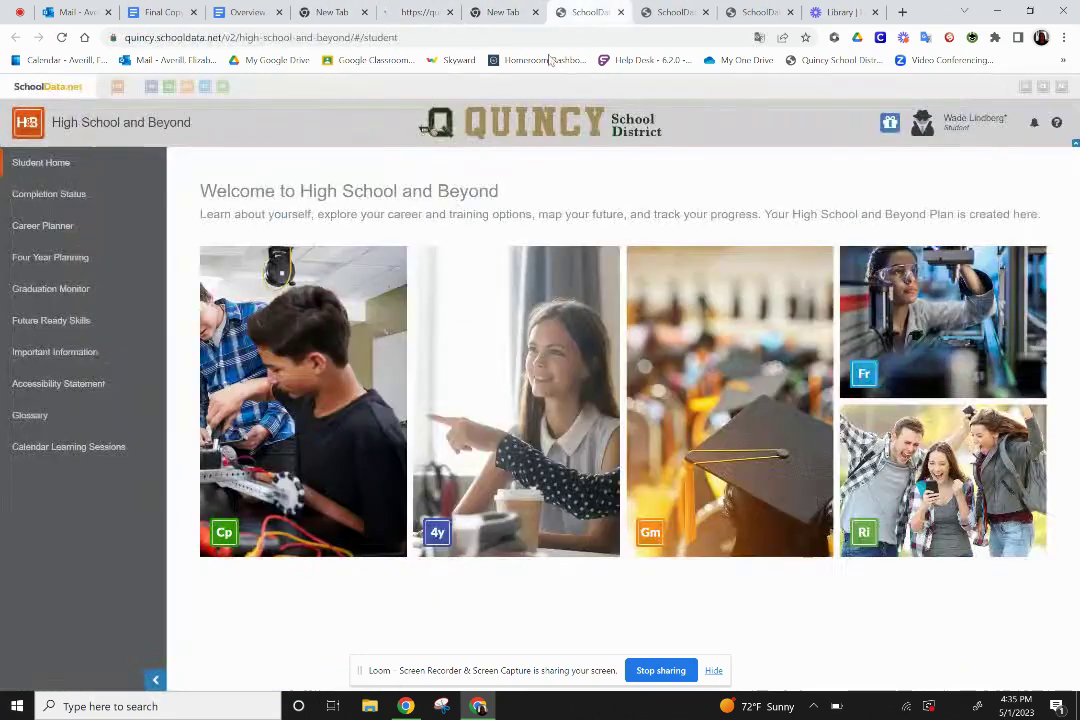
mouse_move(272, 349)
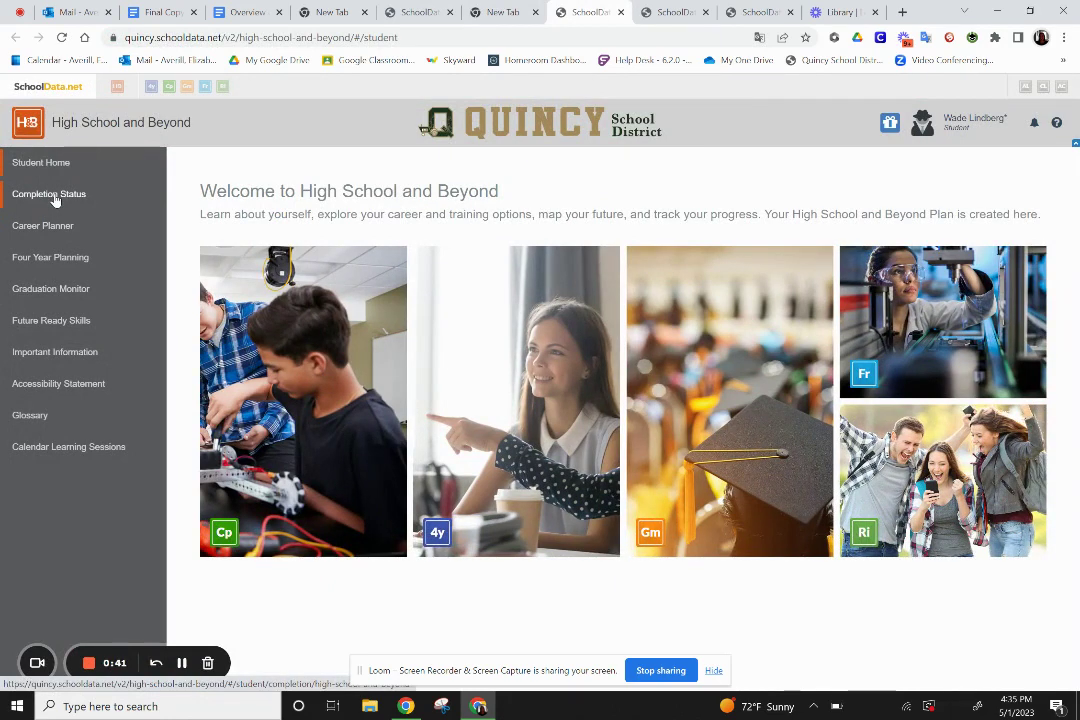
mouse_move(170, 88)
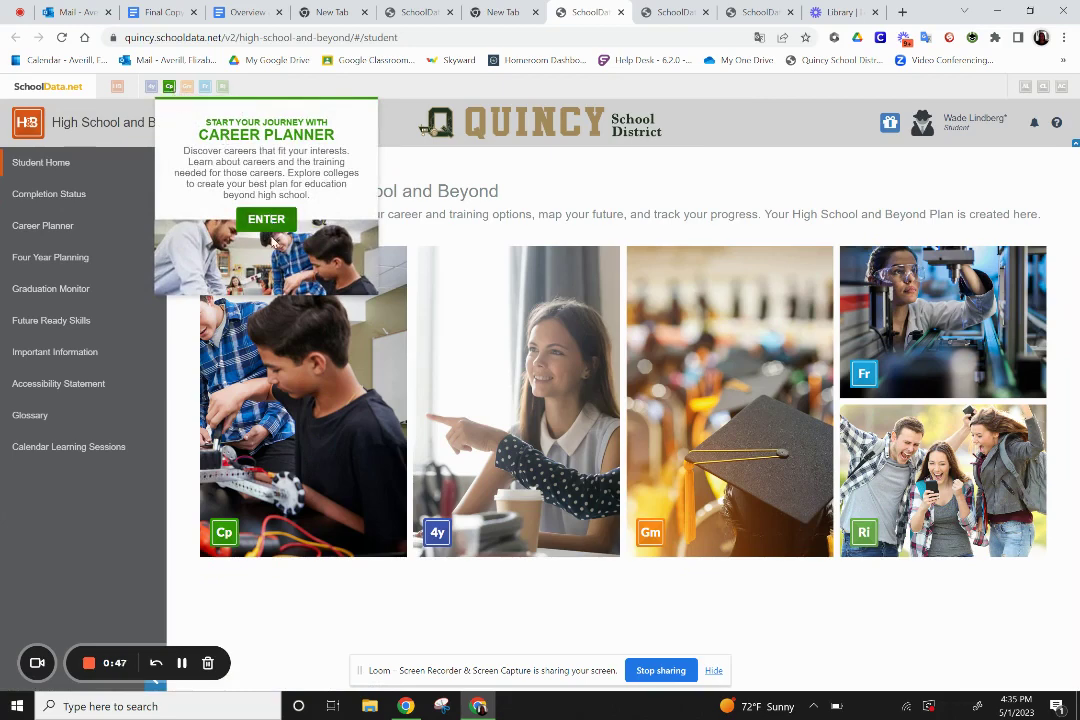
left_click(262, 220)
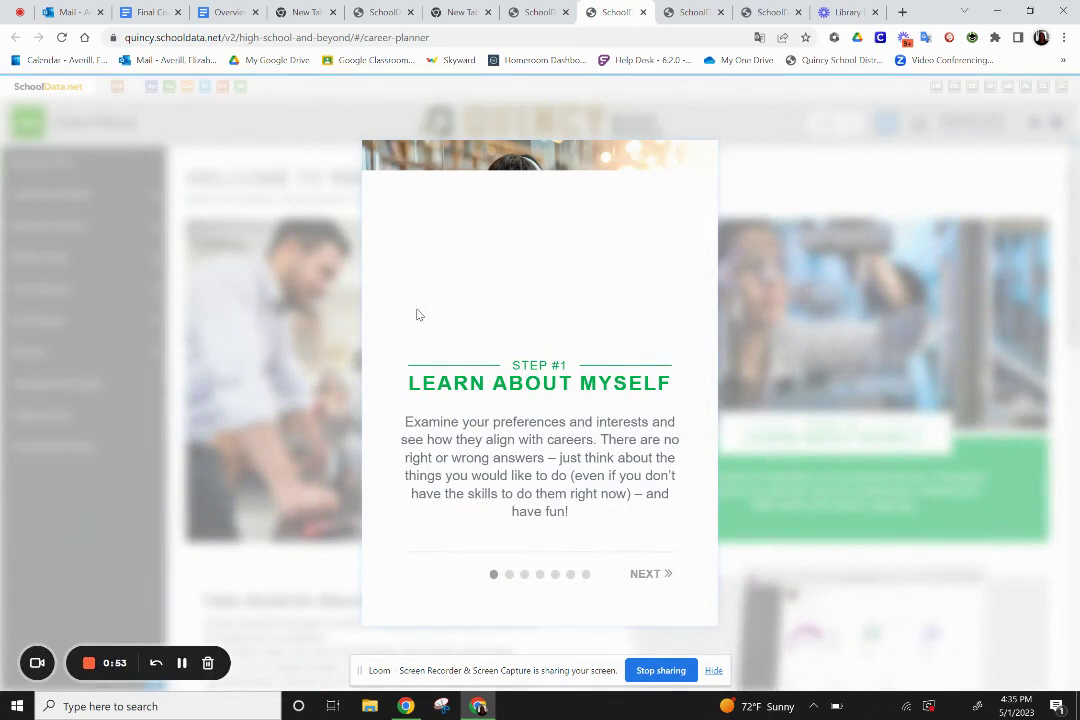
Step: Dismiss the Step #1 popup and open Reality Check's Introduction from the sidebar
left_click(268, 285)
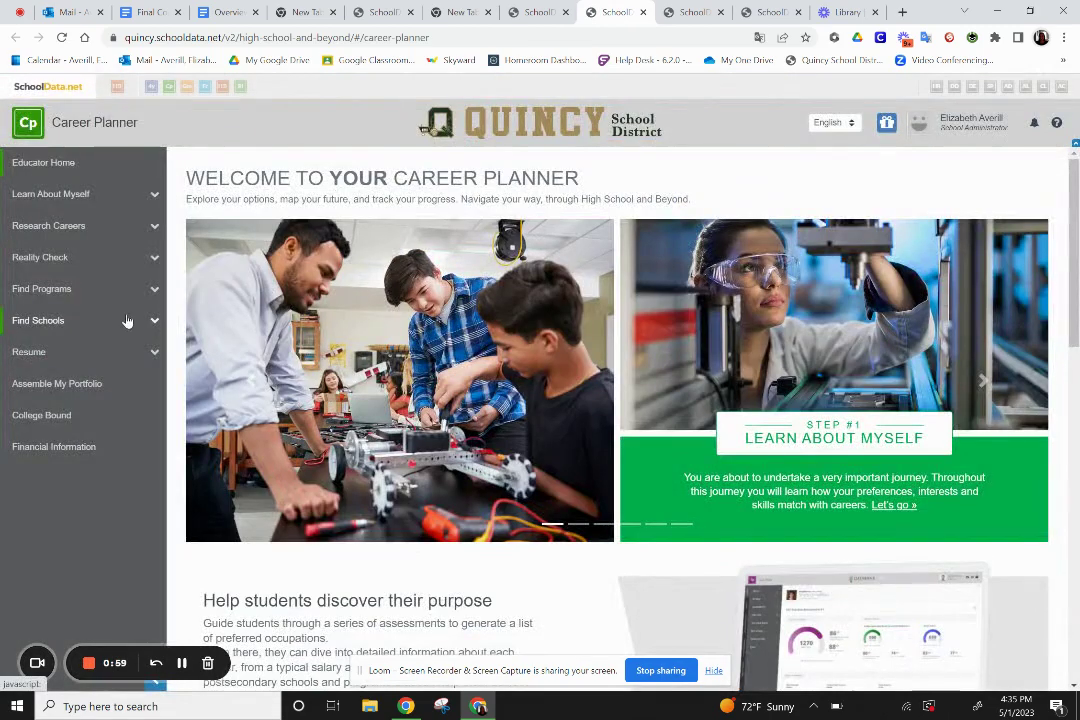
left_click(68, 259)
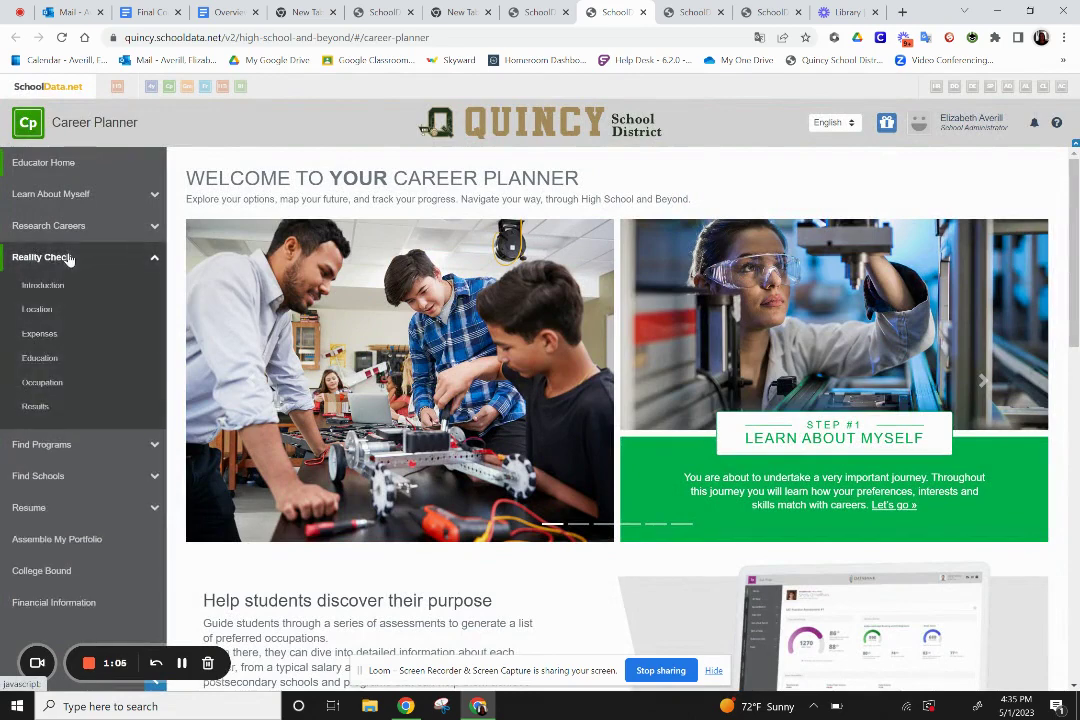
left_click(48, 288)
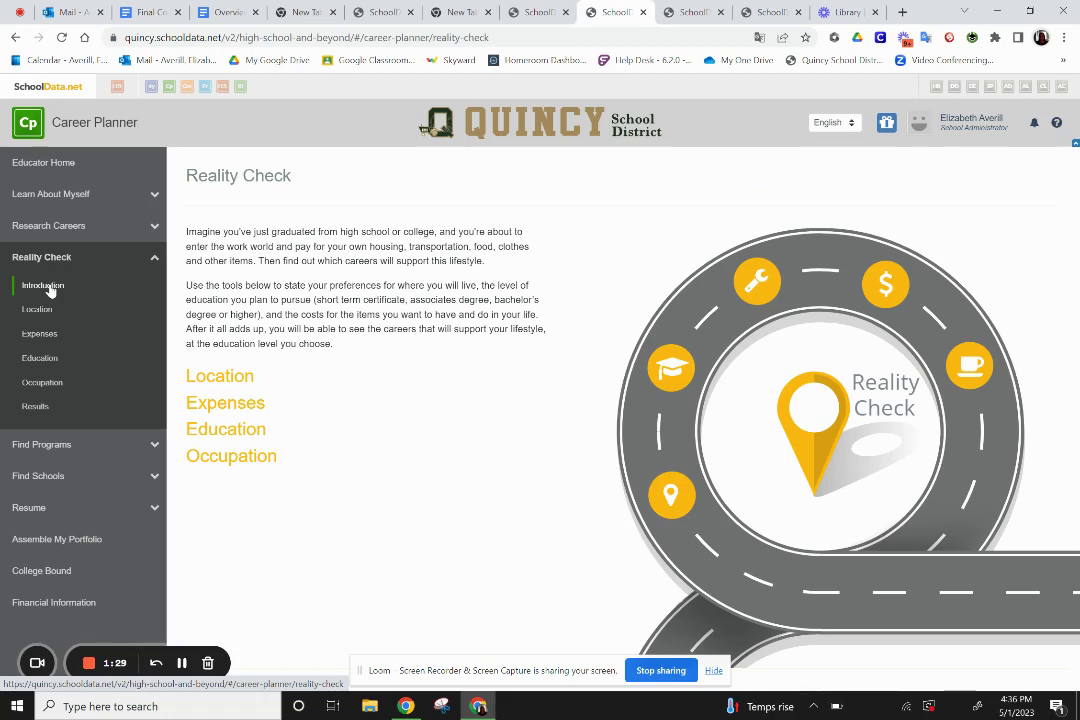
Step: Choose Everett / Bellevue / Seattle as the place to live and continue to Expenses
left_click(232, 379)
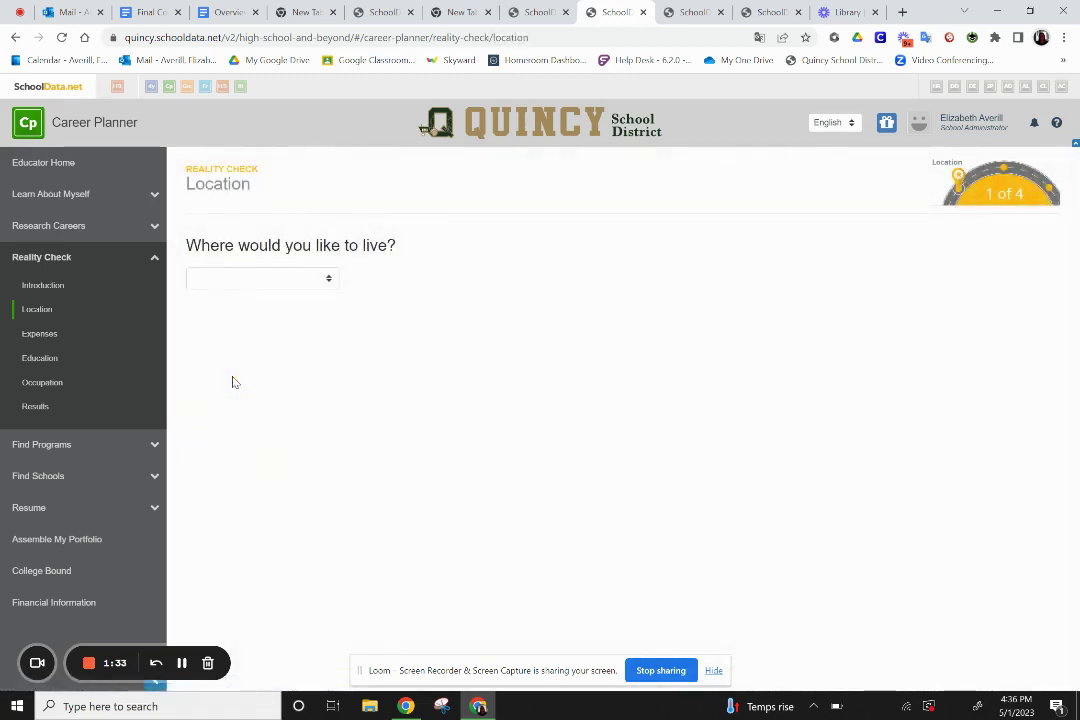
left_click(290, 281)
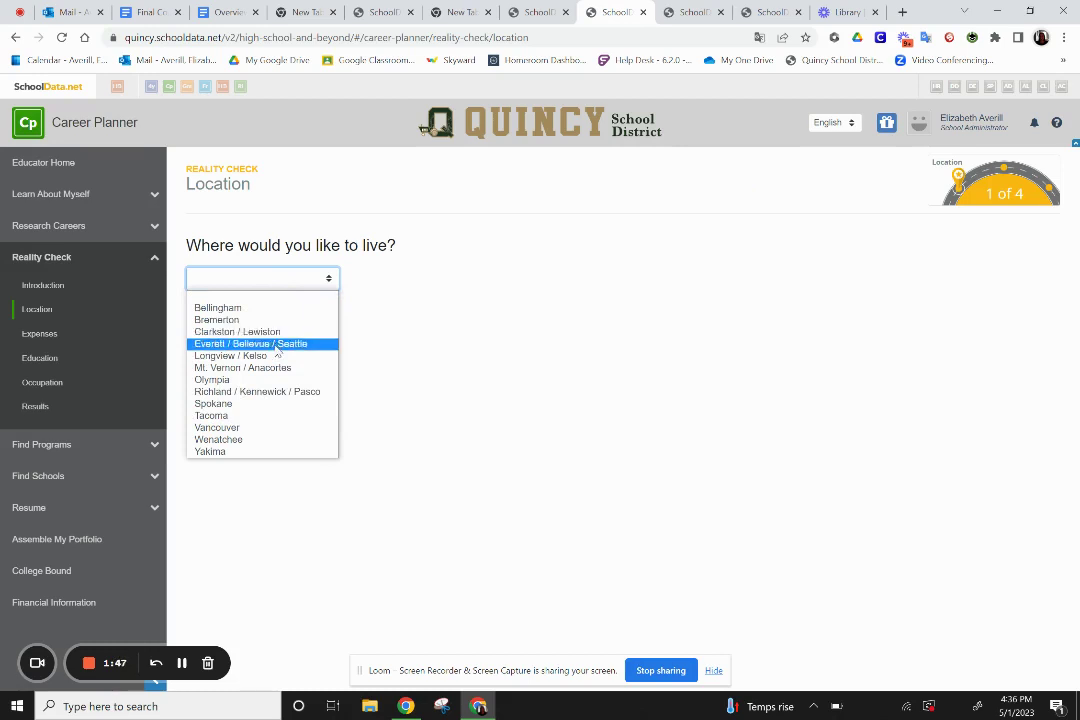
left_click(240, 343)
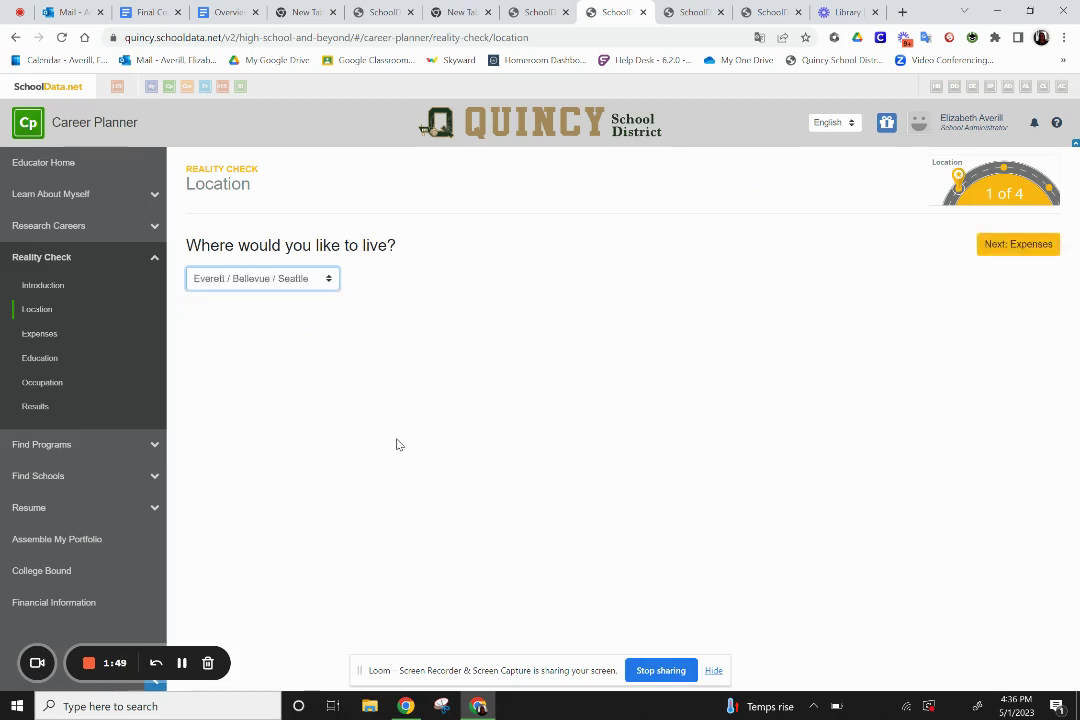
left_click(1015, 245)
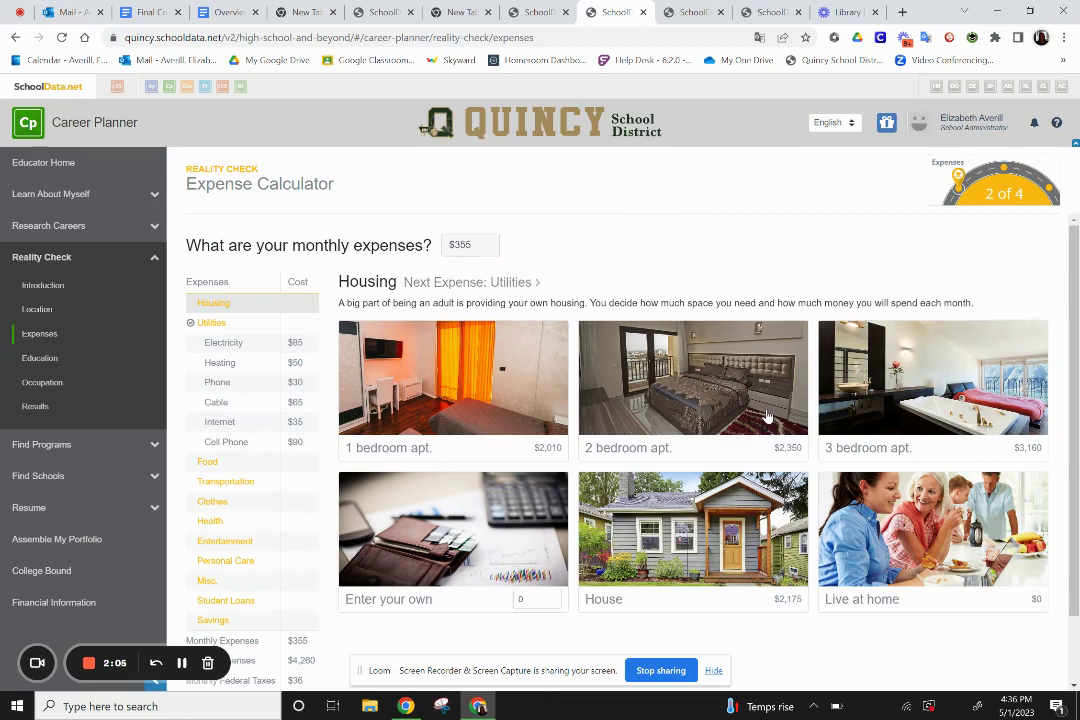
Step: Pick a 1-bedroom apartment for housing and set the utilities Phone cost to 0
left_click(433, 397)
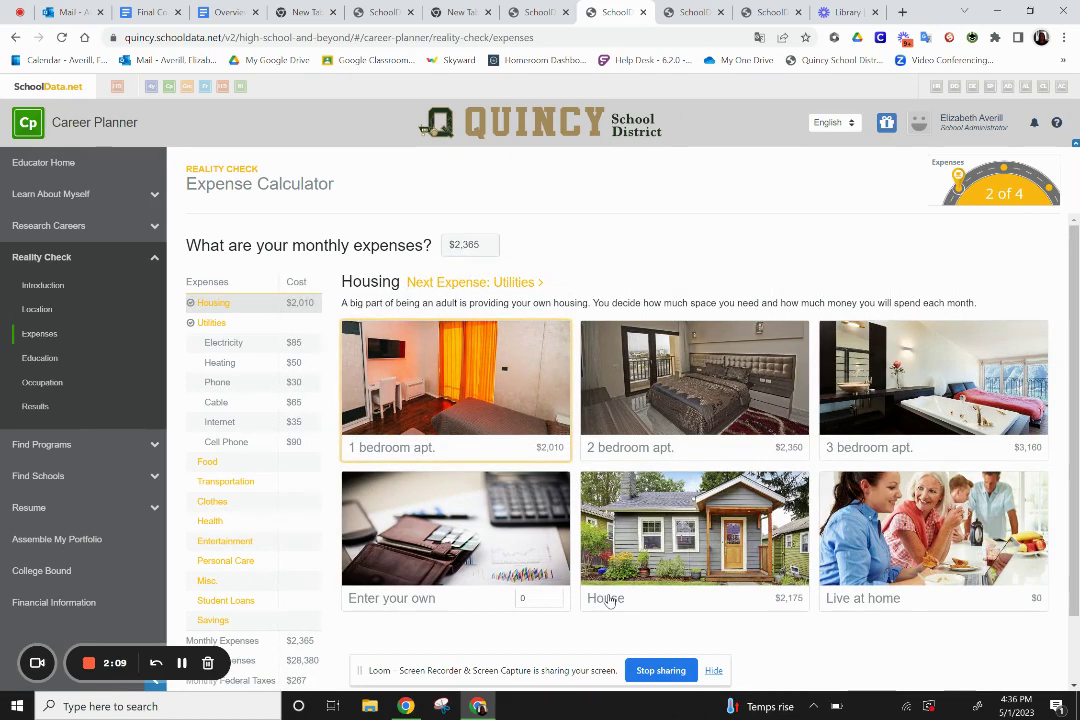
left_click(447, 289)
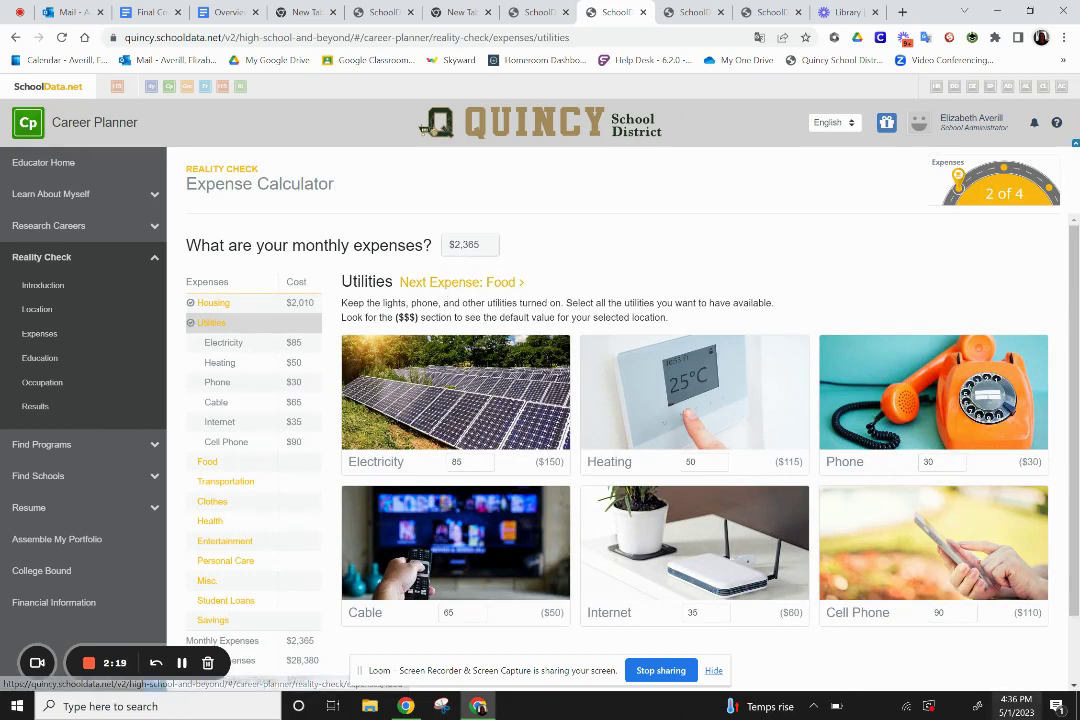
left_click(926, 461)
left_click(943, 613)
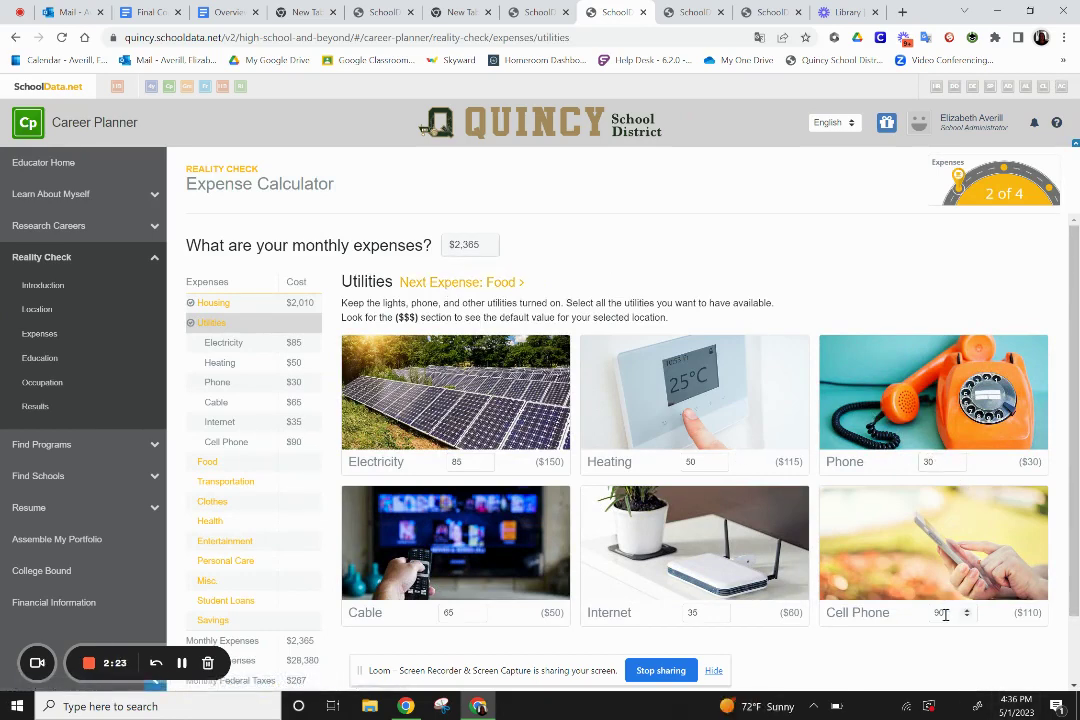
left_click_drag(941, 460, 906, 464)
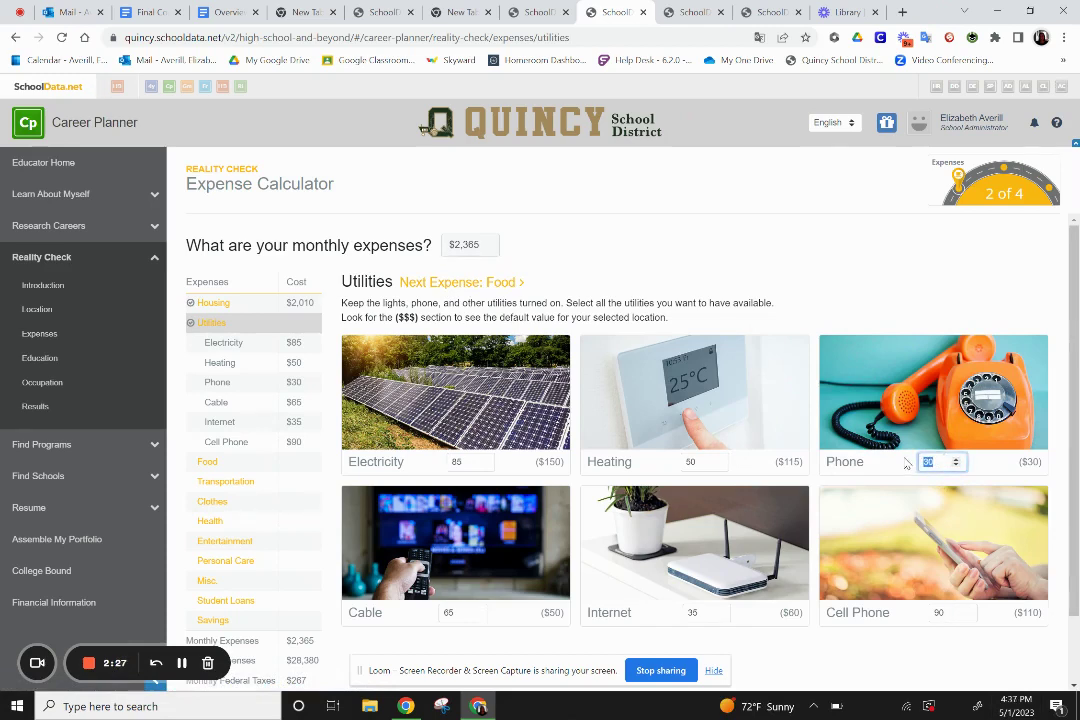
type("0")
Step: Choose the Combo food plan, a Medium Car, and $100 a month for clothes
left_click(478, 286)
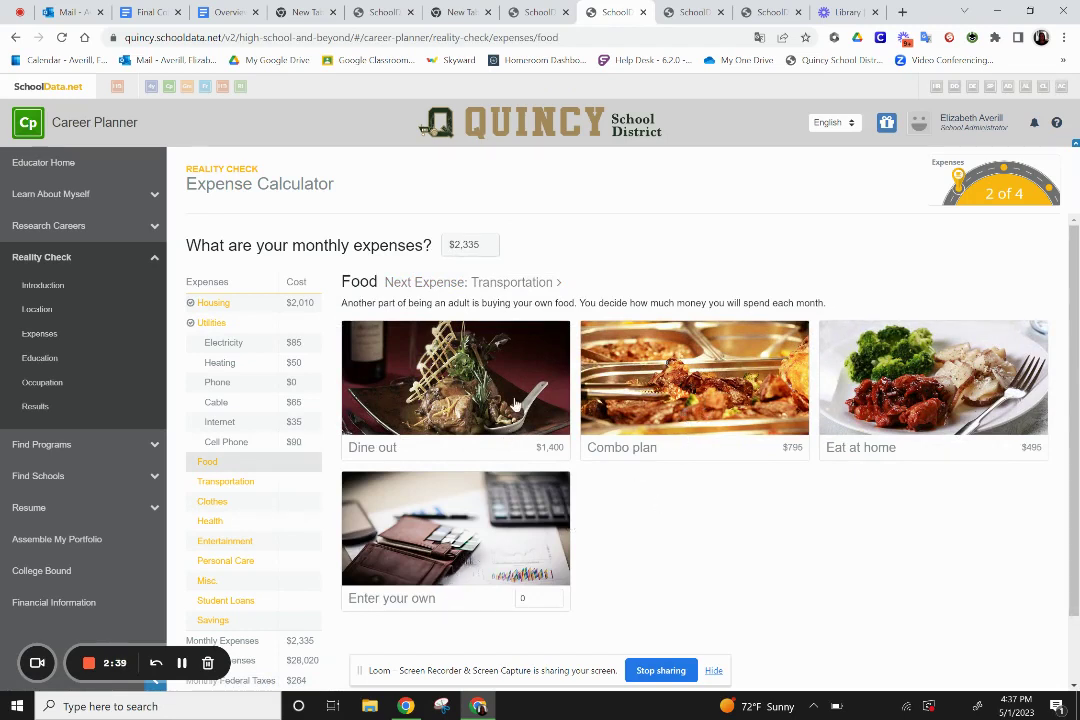
left_click(706, 357)
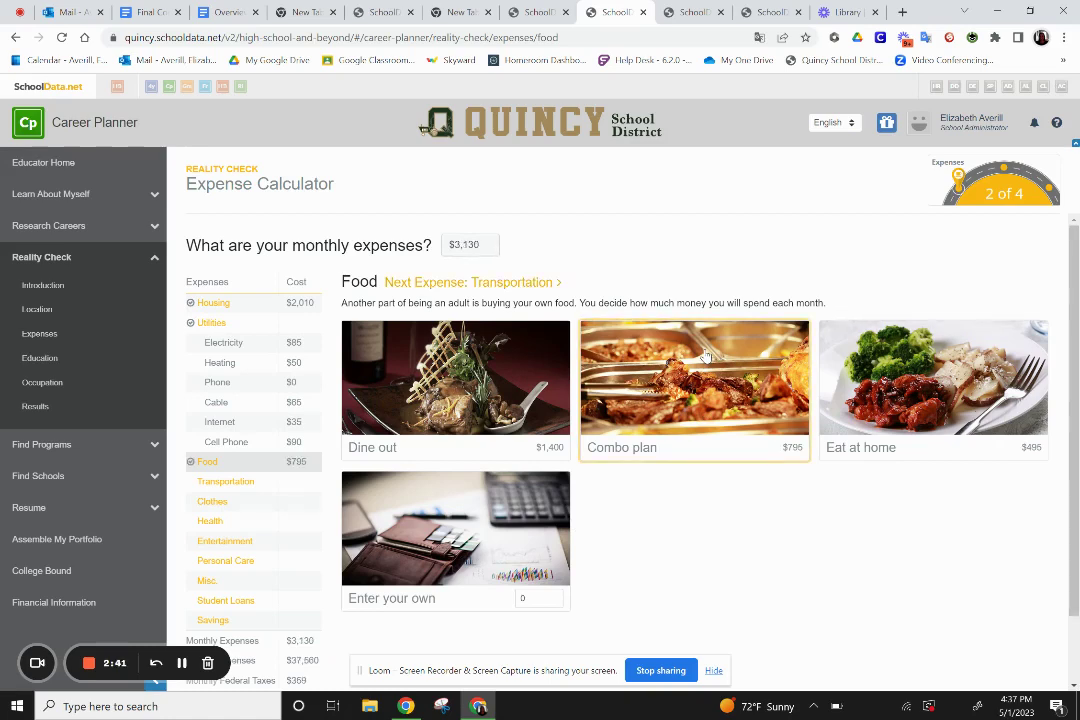
left_click(497, 282)
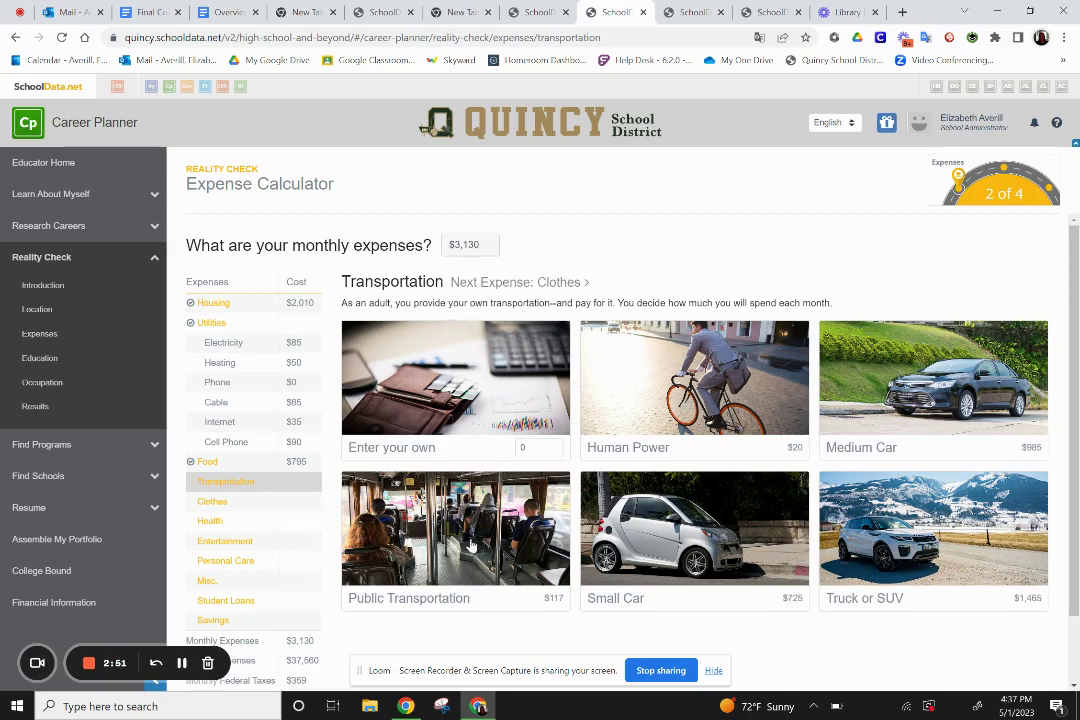
left_click(855, 360)
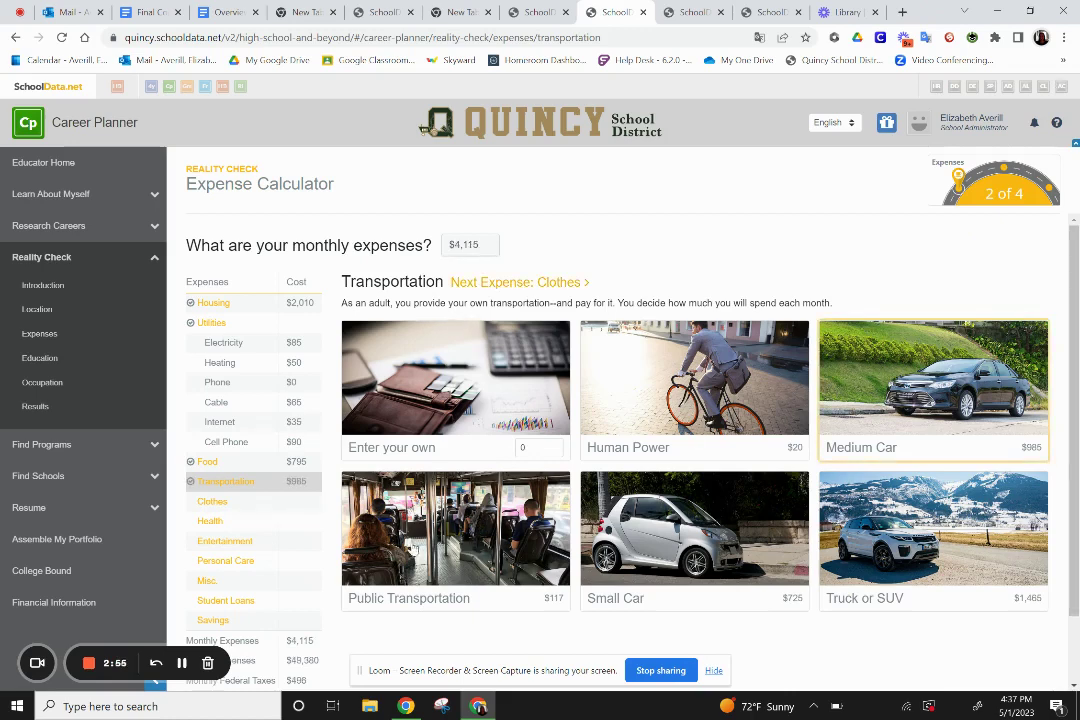
left_click(516, 284)
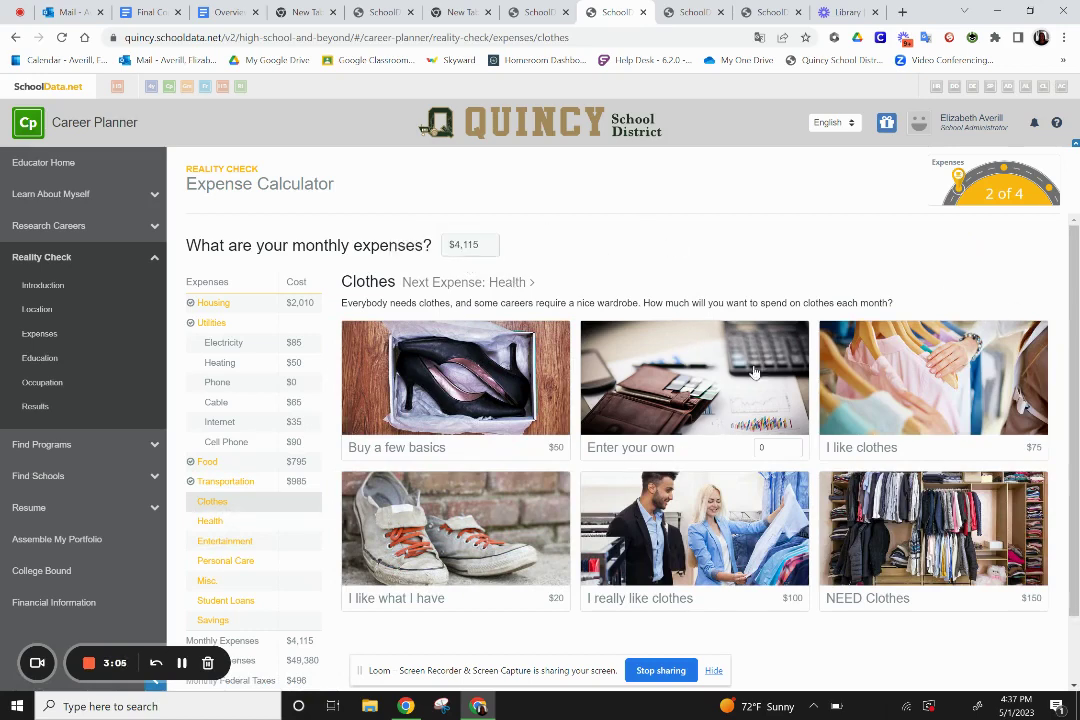
left_click(584, 549)
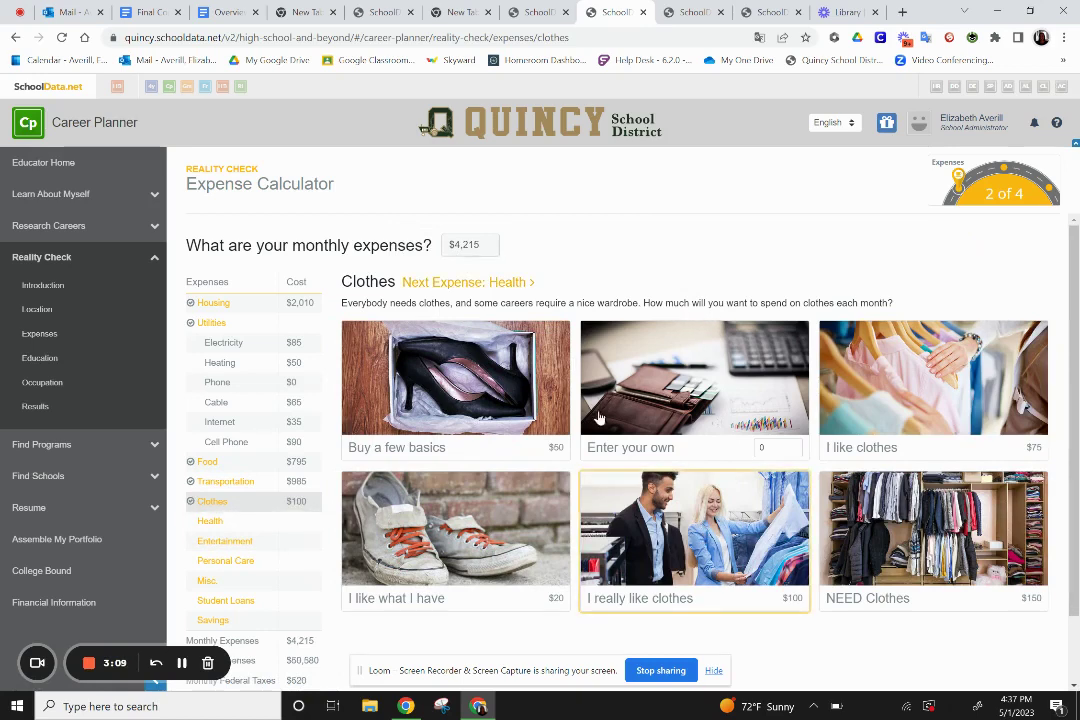
left_click(440, 283)
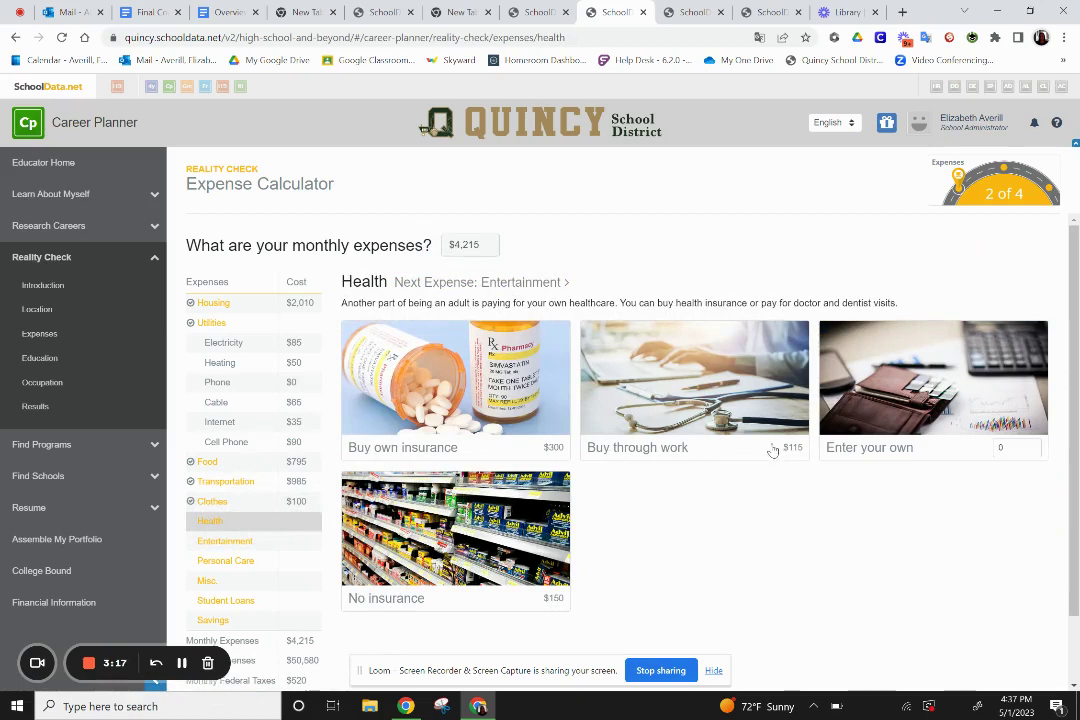
Step: Budget health through work ($115), mainly hanging out ($100) and Medium personal care ($75)
left_click(685, 365)
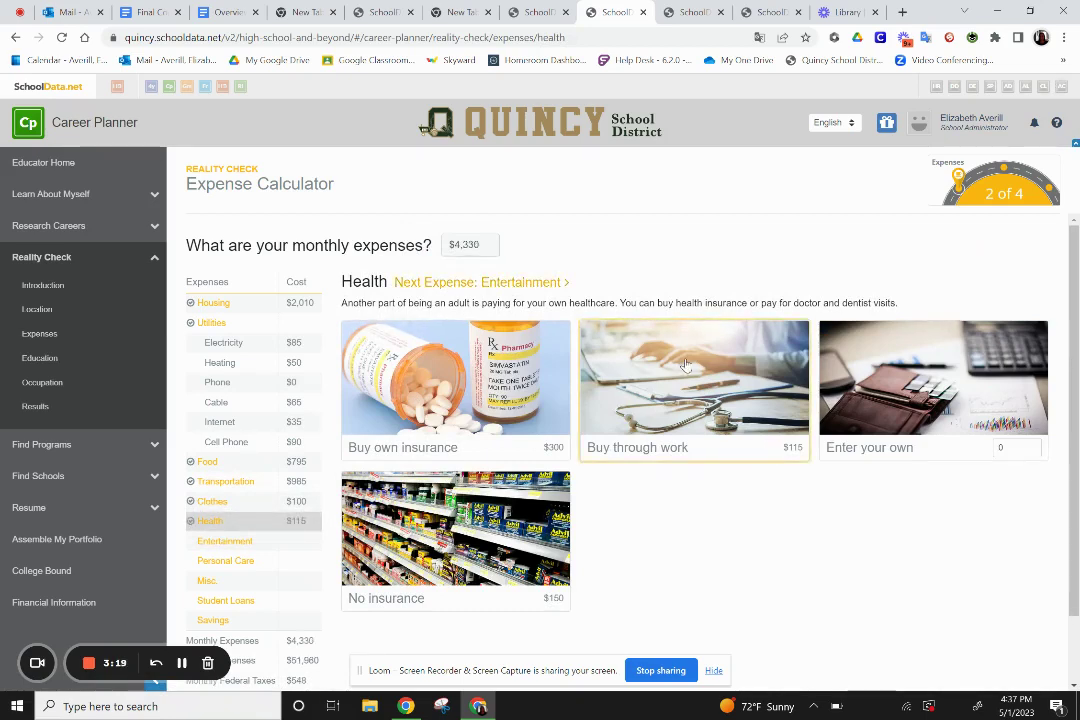
left_click(479, 282)
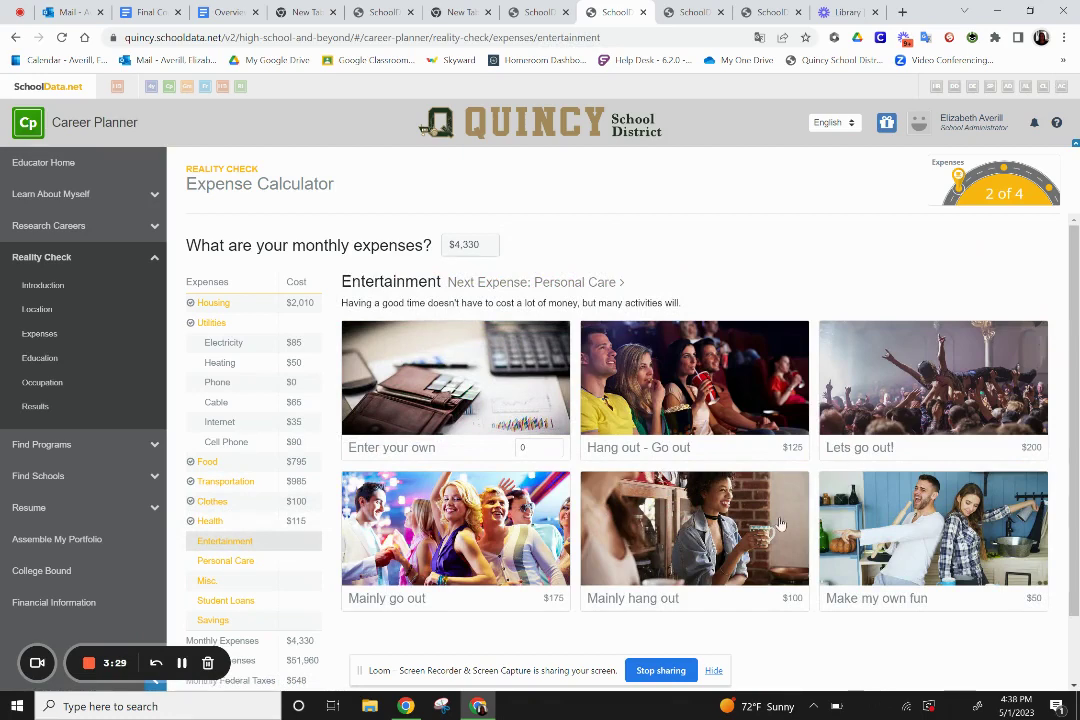
left_click(719, 551)
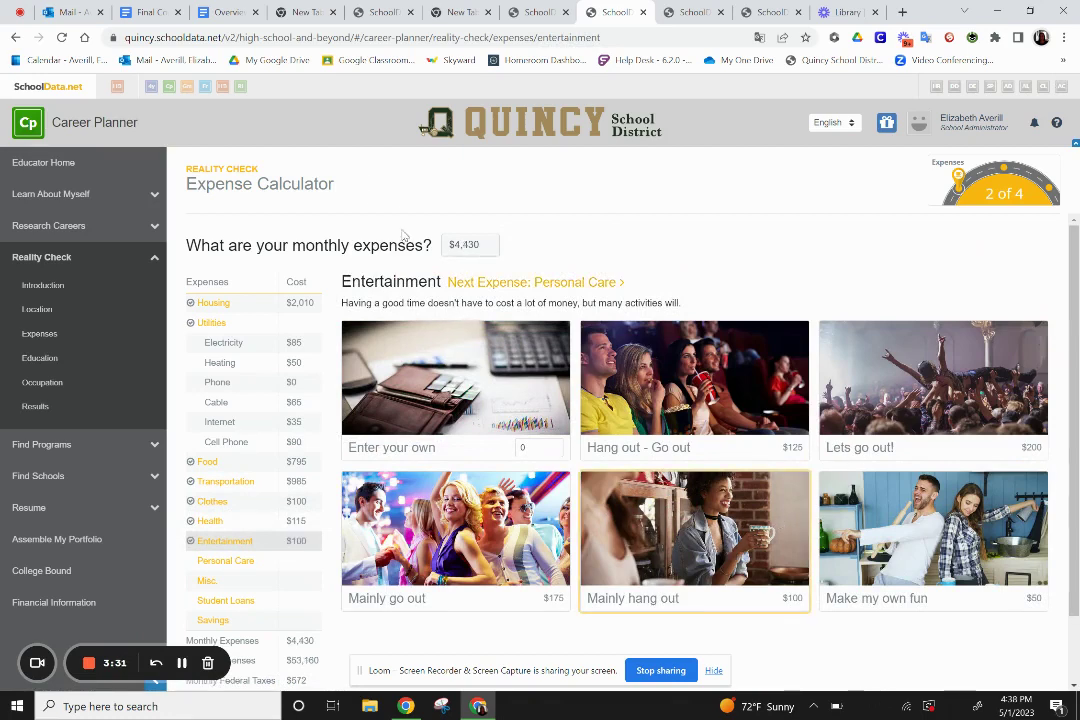
left_click(505, 284)
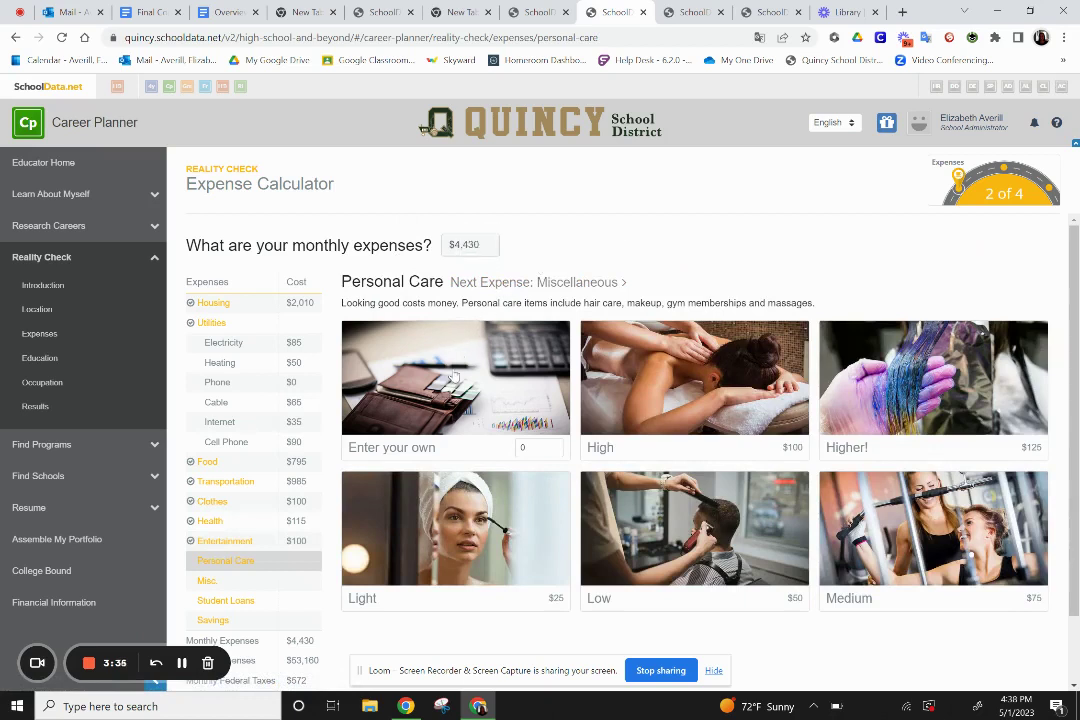
left_click(866, 538)
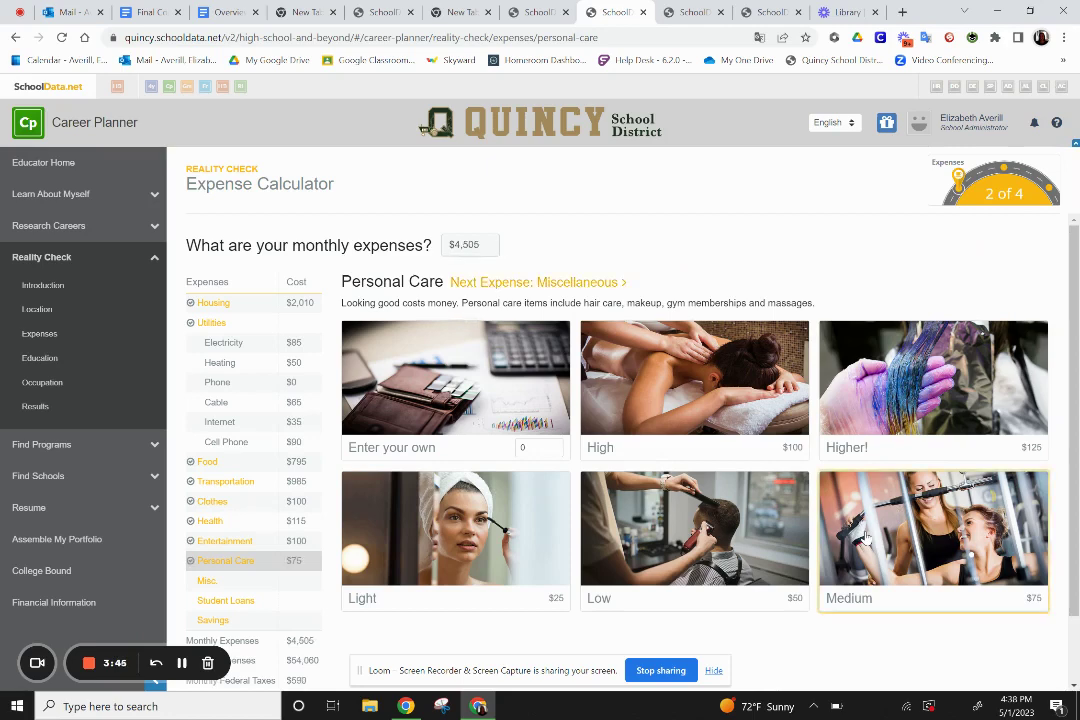
Step: Choose High miscellaneous ($100) and the Bachelor's degree loan payment ($270)
left_click(510, 282)
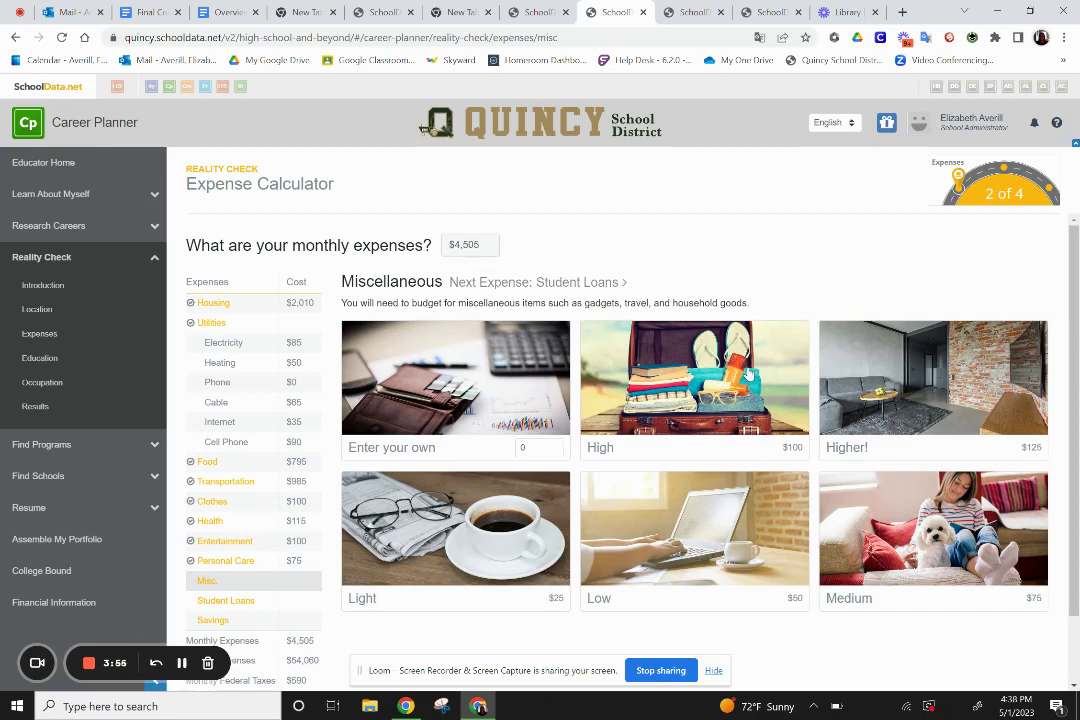
left_click(715, 380)
left_click(520, 283)
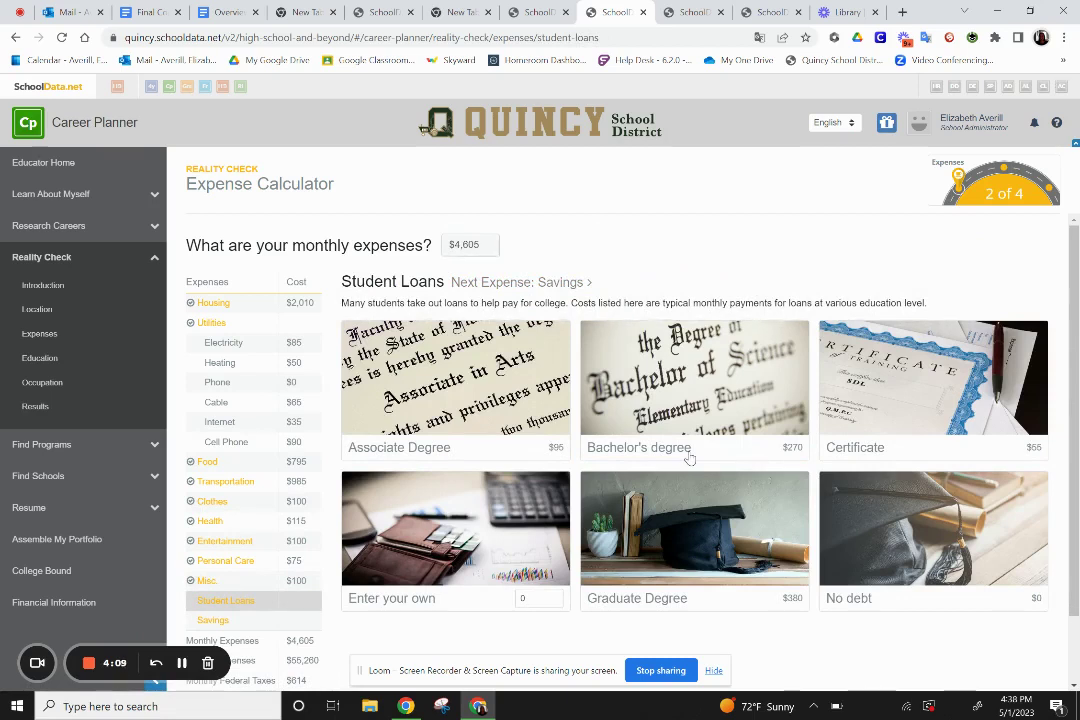
left_click(630, 385)
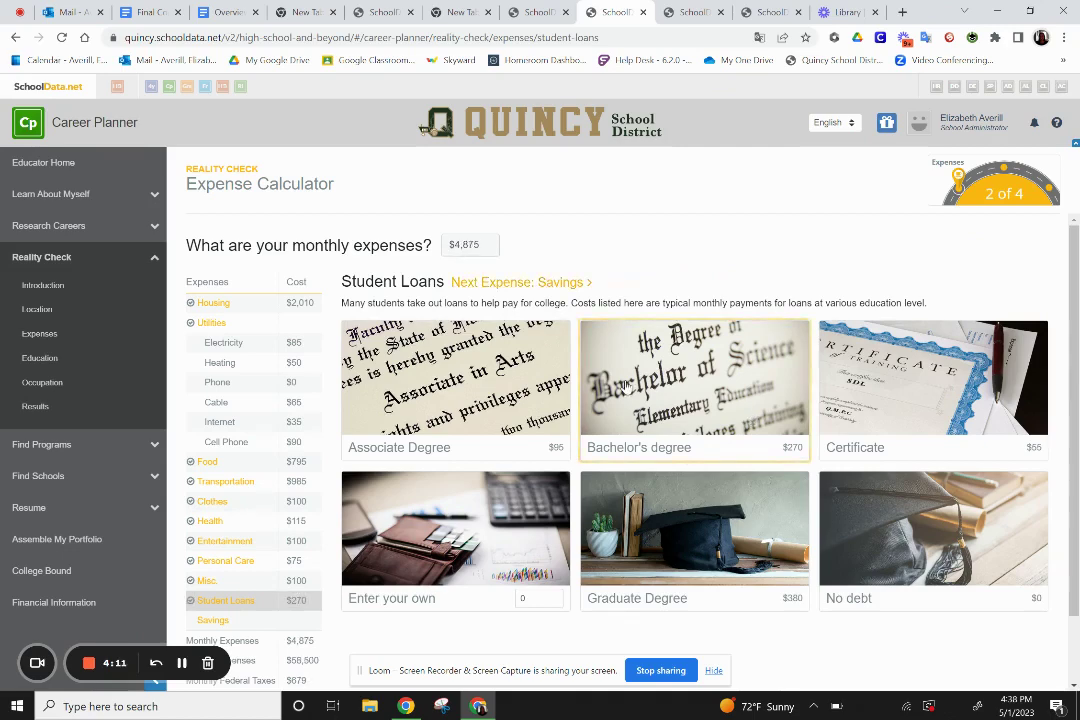
left_click(525, 283)
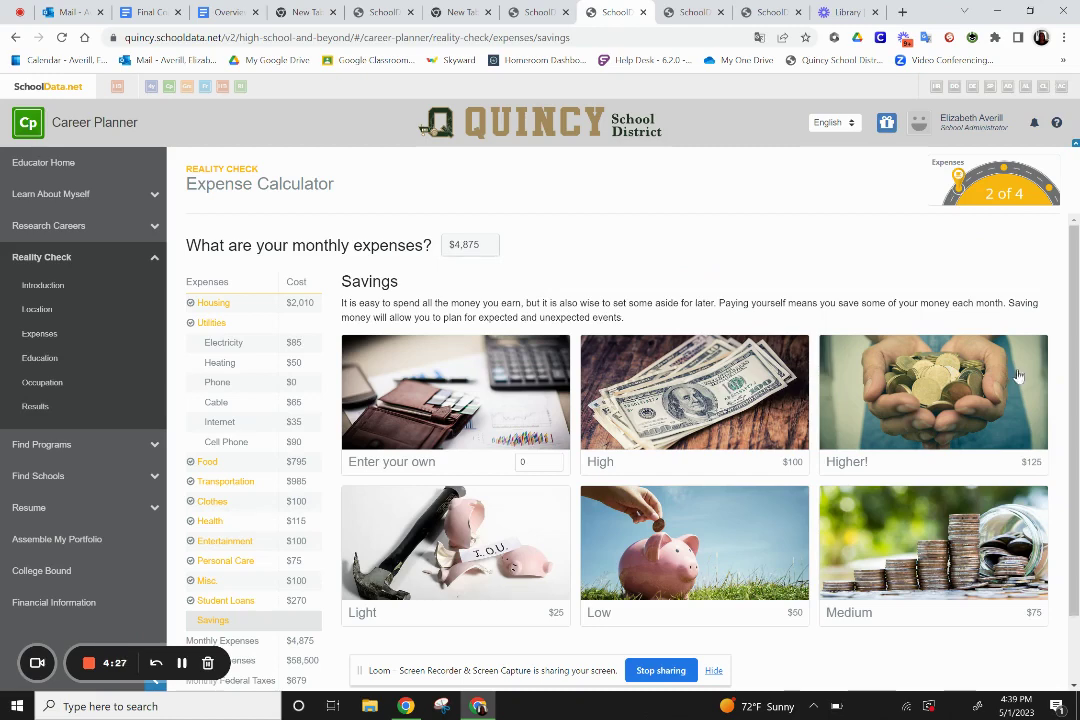
Step: Pick the Higher! savings of $125 monthly and proceed to the Education step
left_click(851, 338)
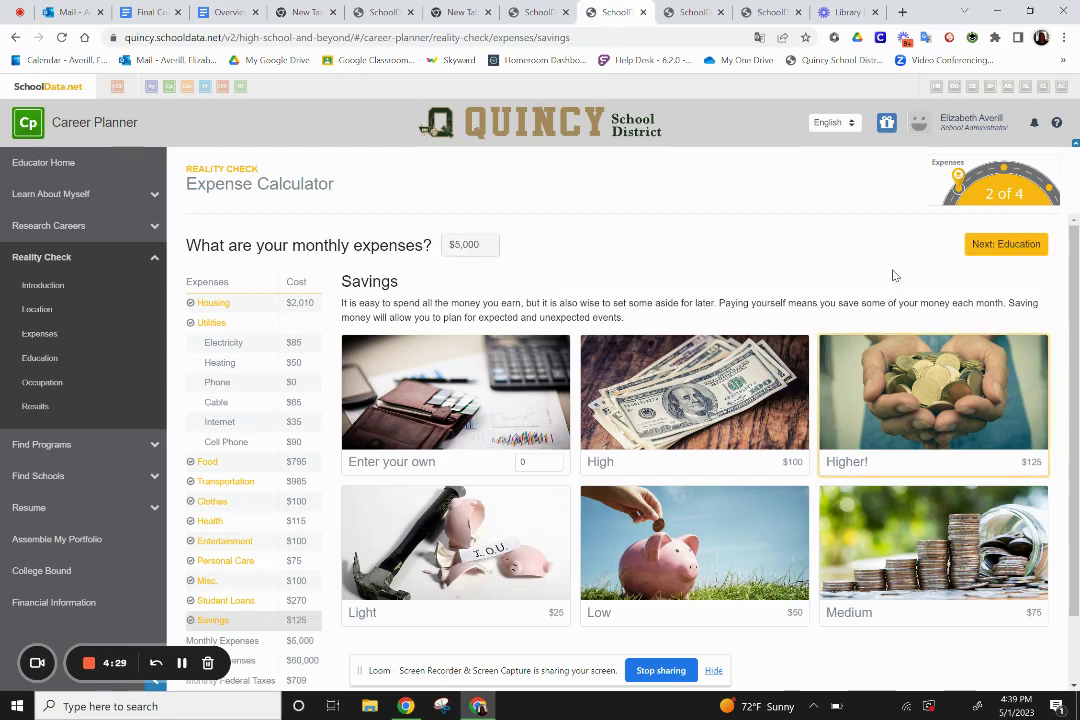
left_click(1007, 249)
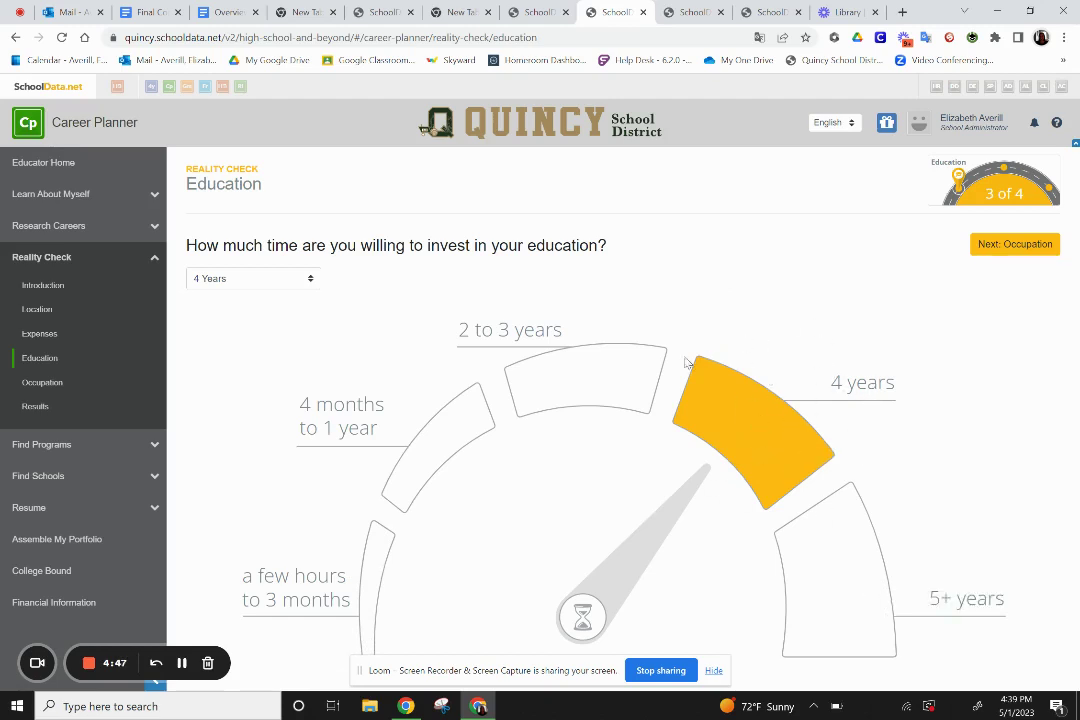
Step: Heart Information Technology, favorite Computer Programmers in the results, and return to the checklist
left_click(1033, 246)
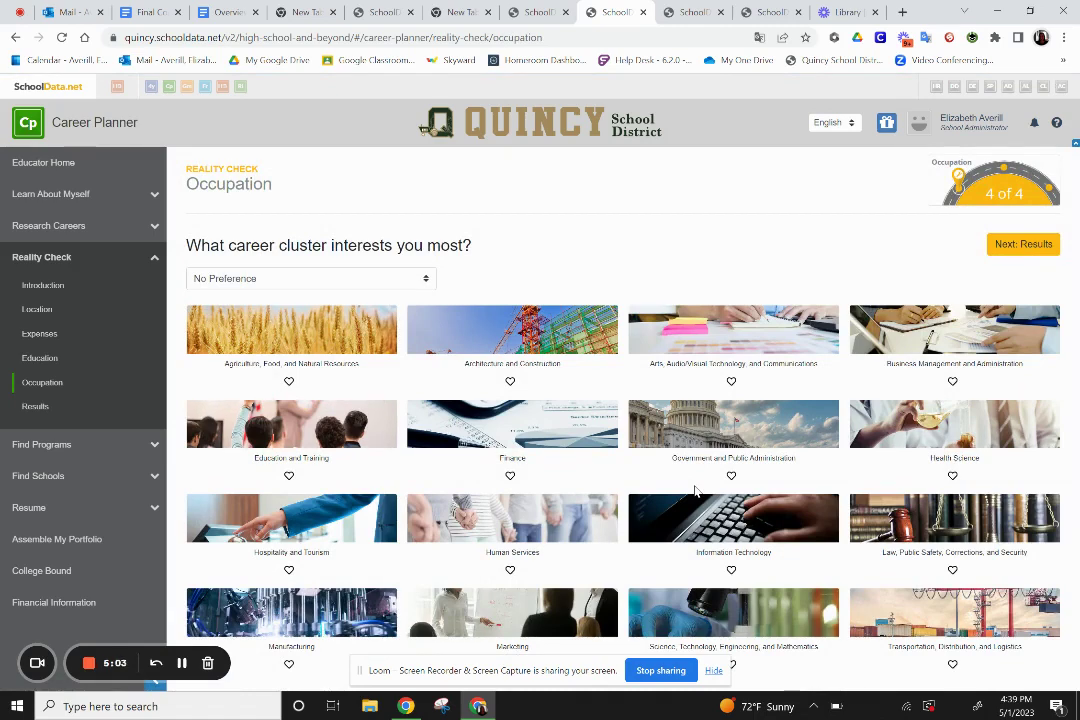
left_click(731, 571)
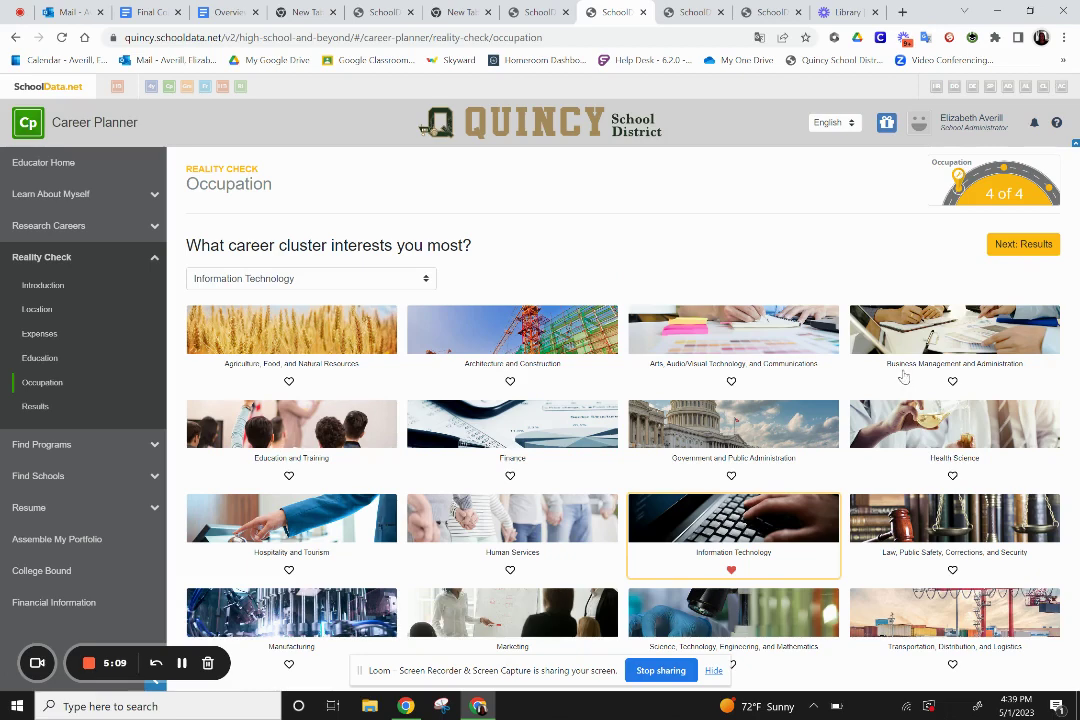
left_click(1022, 246)
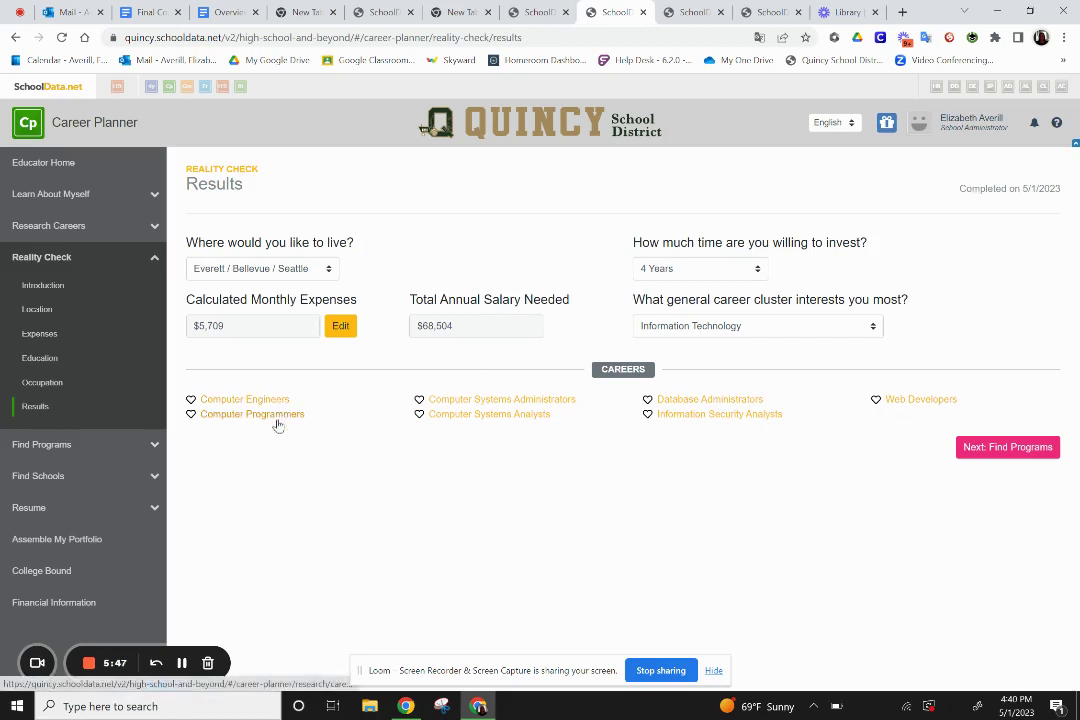
left_click(191, 415)
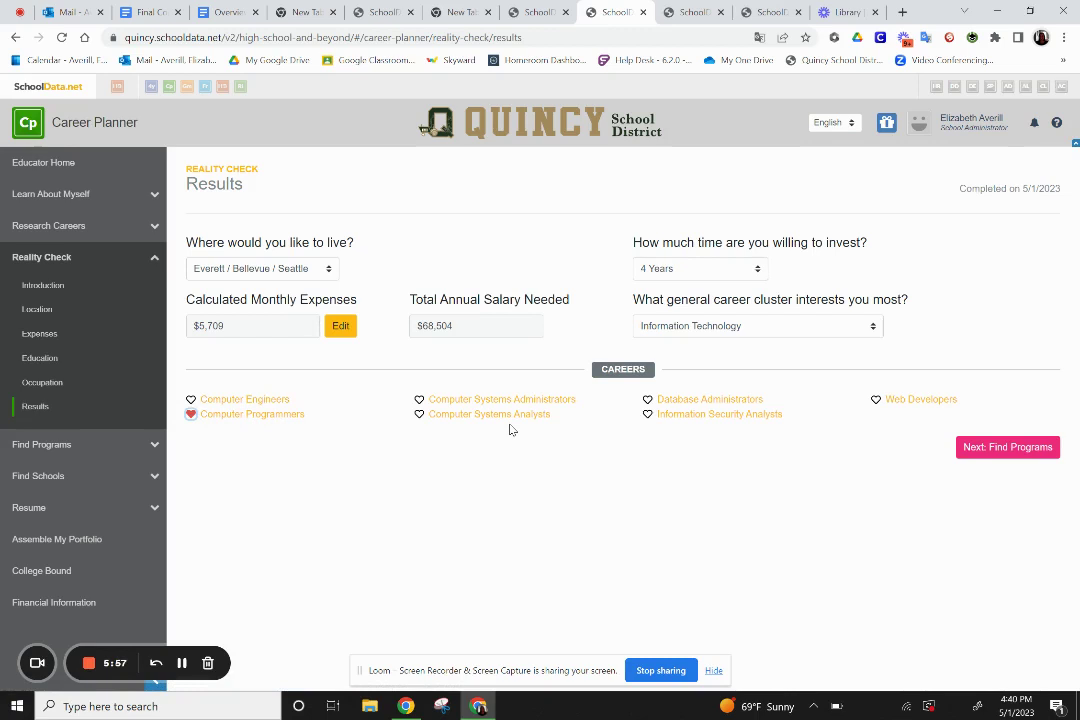
left_click(225, 14)
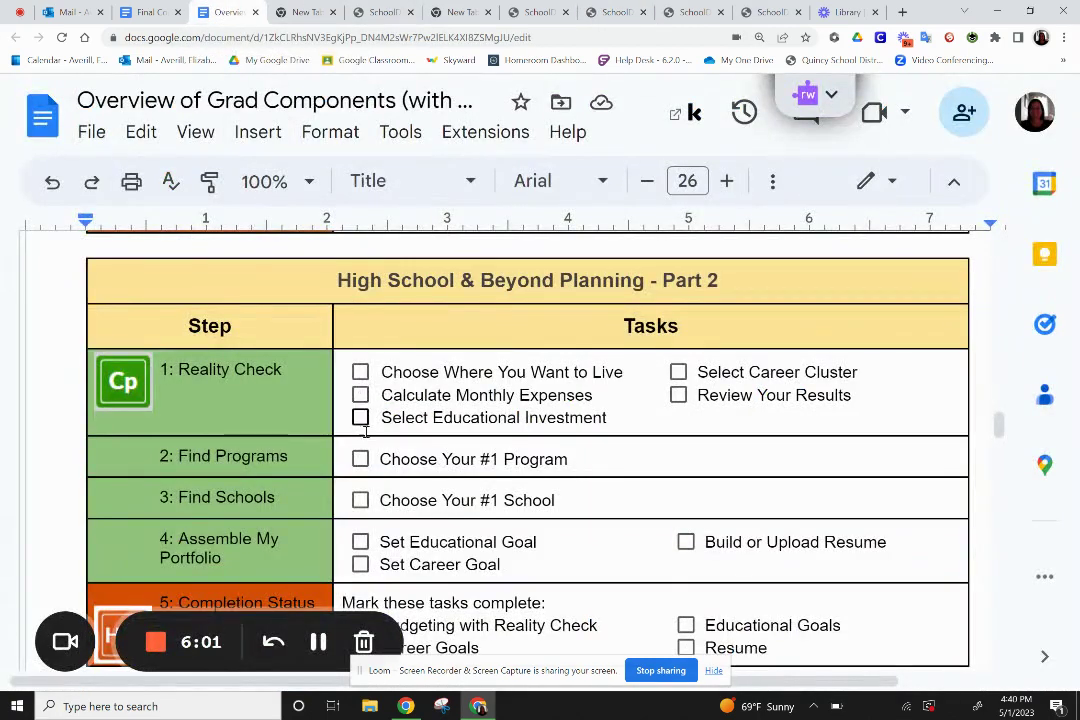
Step: Tick Live, Monthly Expenses, Educational Investment, Career Cluster and Review Results boxes
left_click(360, 373)
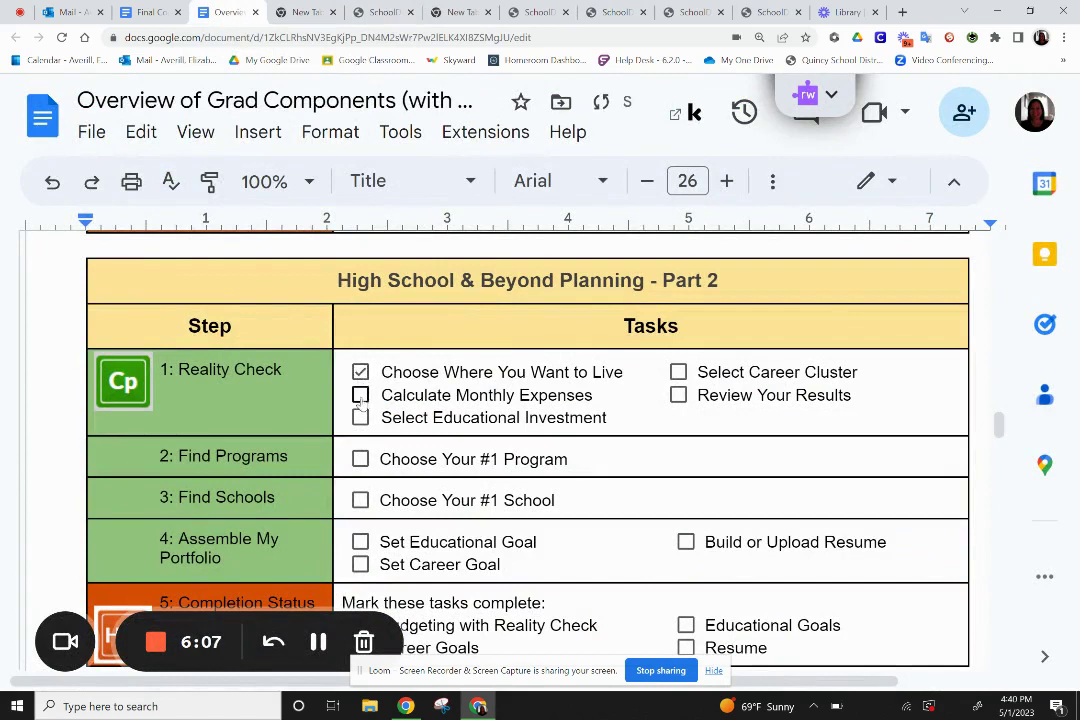
left_click(360, 396)
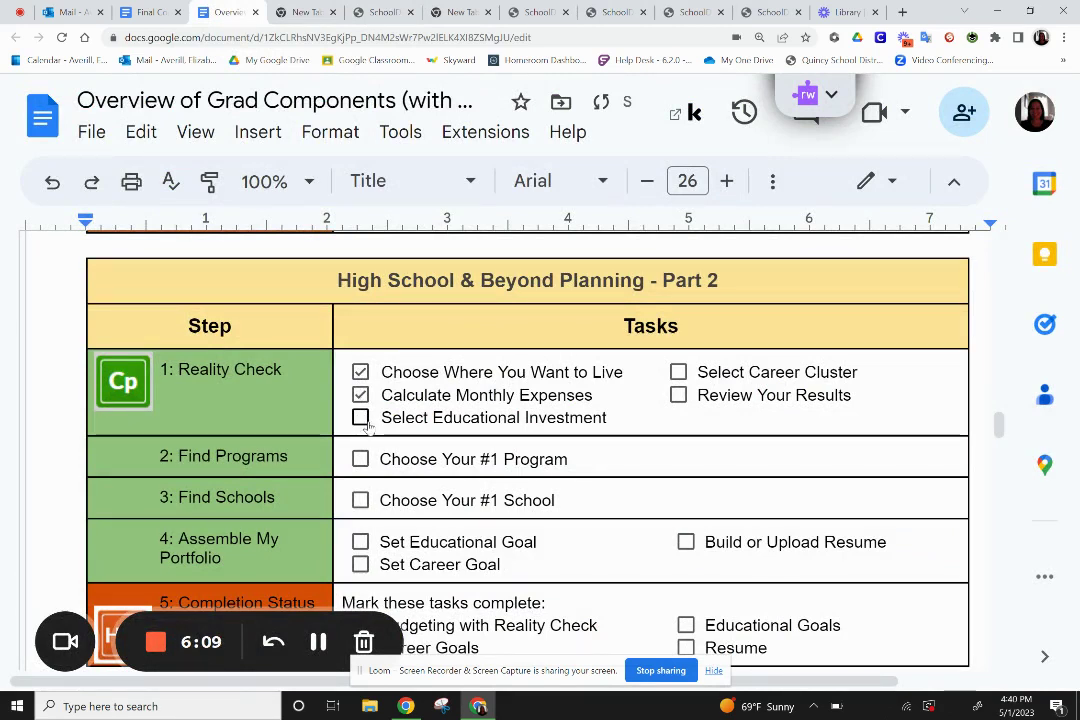
left_click(360, 419)
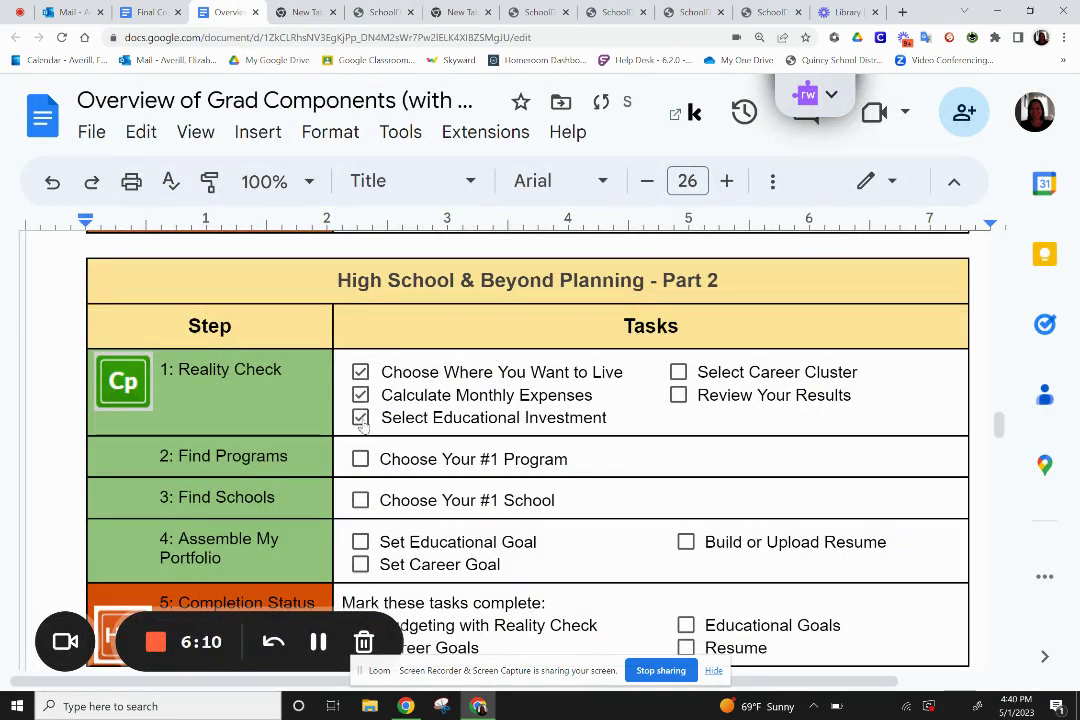
left_click(678, 372)
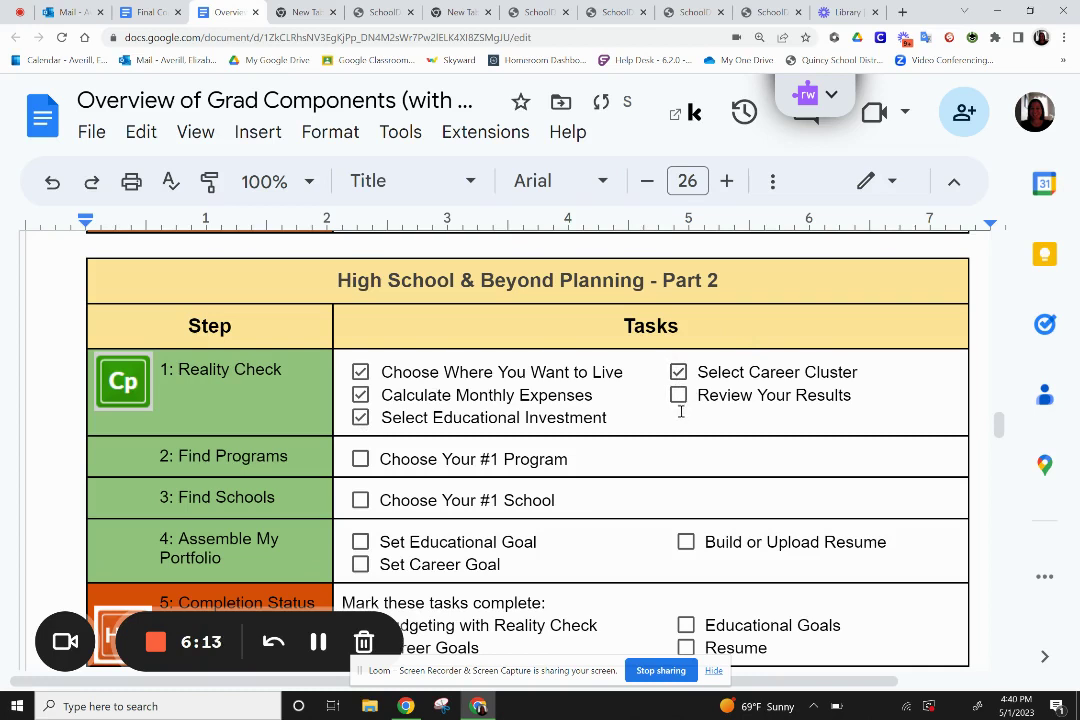
left_click(679, 397)
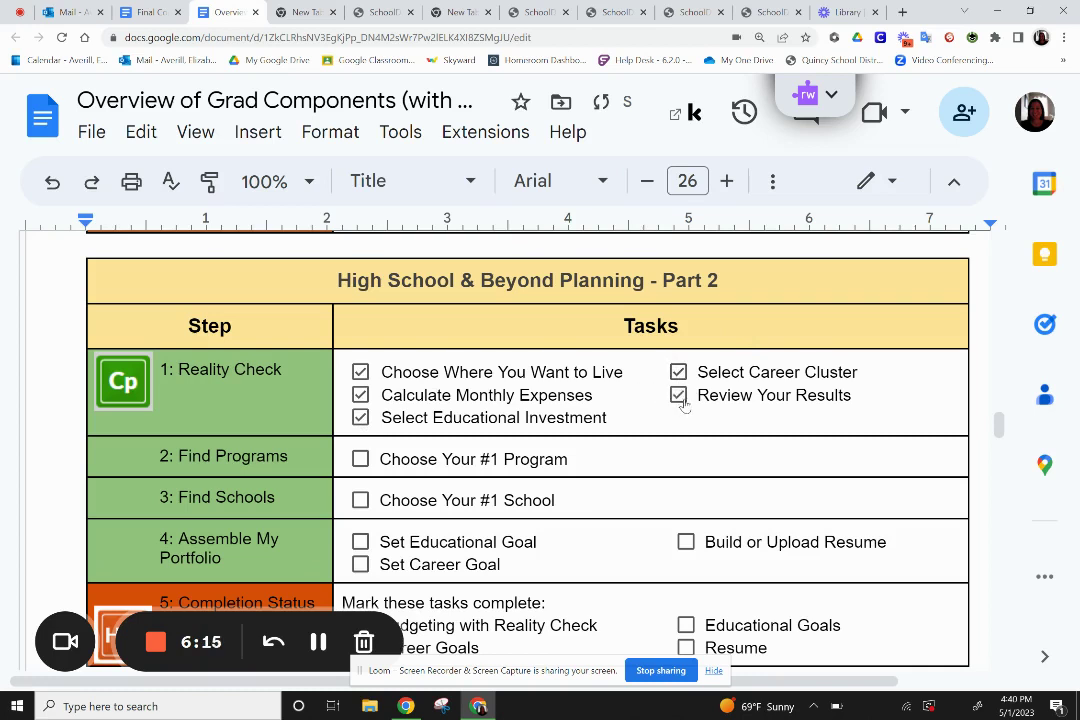